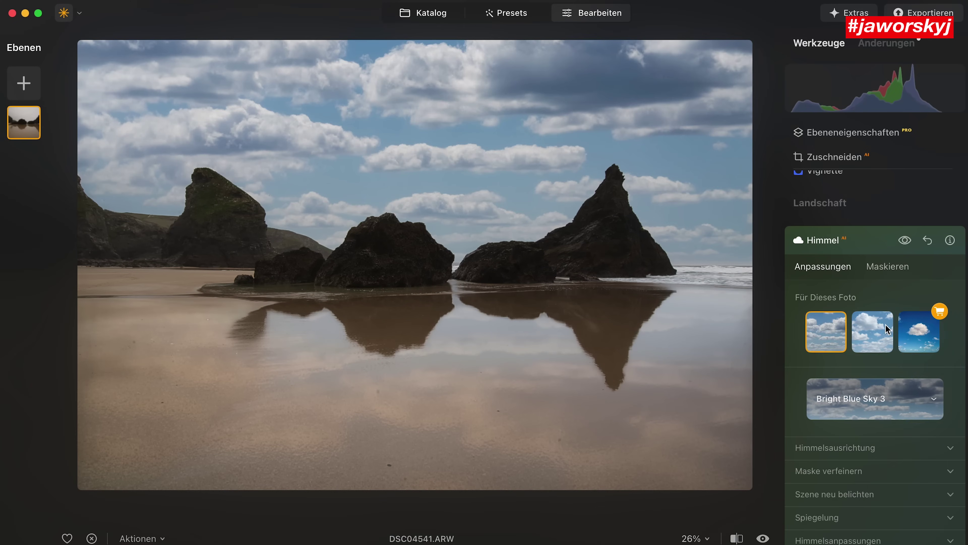
- Try aurora skies on the beach rock photo, then apply the Dramatic Sunset 1 sky
{"action": "left_click", "coordinate": [886, 325]}
{"action": "left_click", "coordinate": [884, 149]}
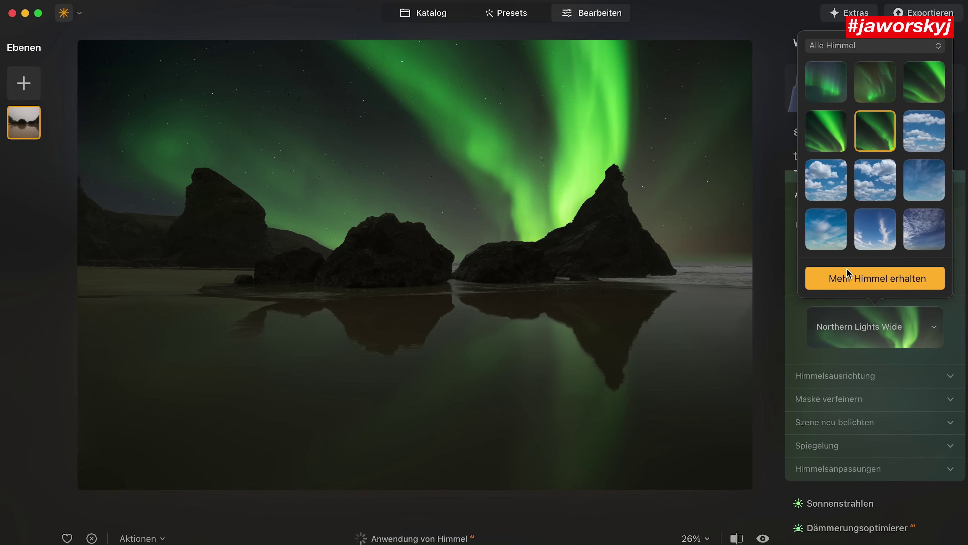
{"action": "left_click", "coordinate": [831, 128]}
{"action": "scroll", "coordinate": [866, 172], "scroll_direction": "down", "scroll_amount": 5}
{"action": "left_click", "coordinate": [872, 217]}
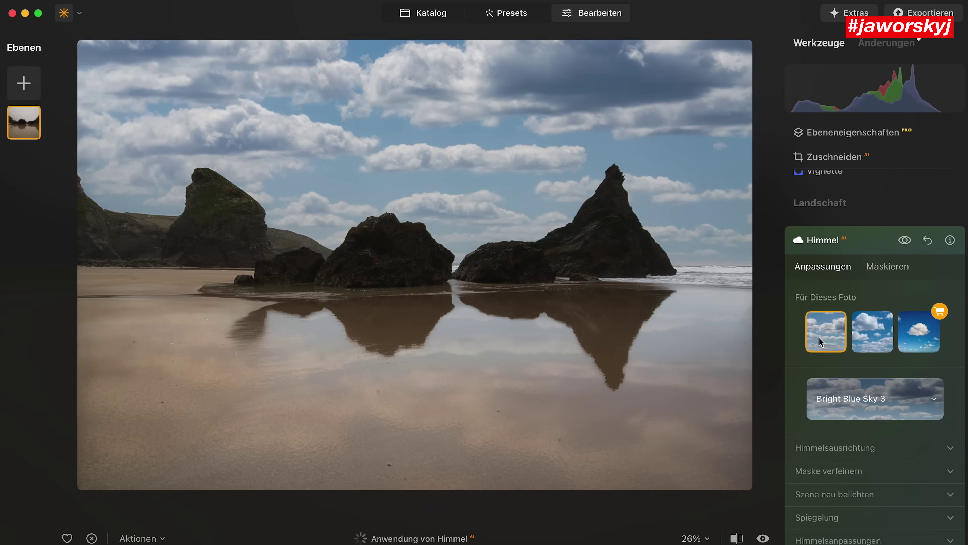
- Replace the beach sky with Dramatic Sunset and place the sun-ray centre behind the middle rock
{"action": "left_click", "coordinate": [820, 338]}
{"action": "left_click", "coordinate": [830, 126]}
{"action": "scroll", "coordinate": [873, 153], "scroll_direction": "down", "scroll_amount": 5}
{"action": "left_click", "coordinate": [870, 216]}
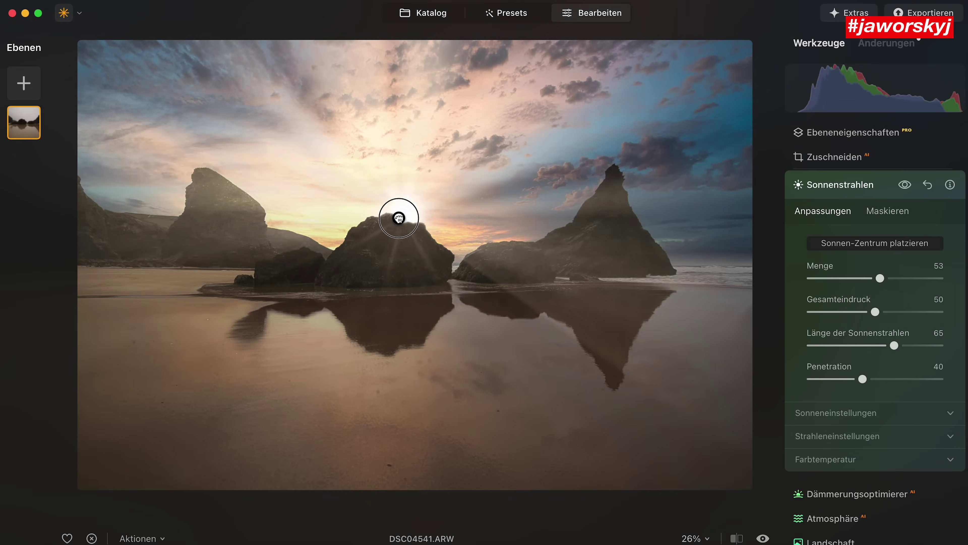
{"action": "mouse_move", "coordinate": [398, 218]}
{"action": "left_mouse_down"}
{"action": "mouse_move", "coordinate": [415, 245]}
{"action": "mouse_move", "coordinate": [423, 226]}
{"action": "left_mouse_up"}
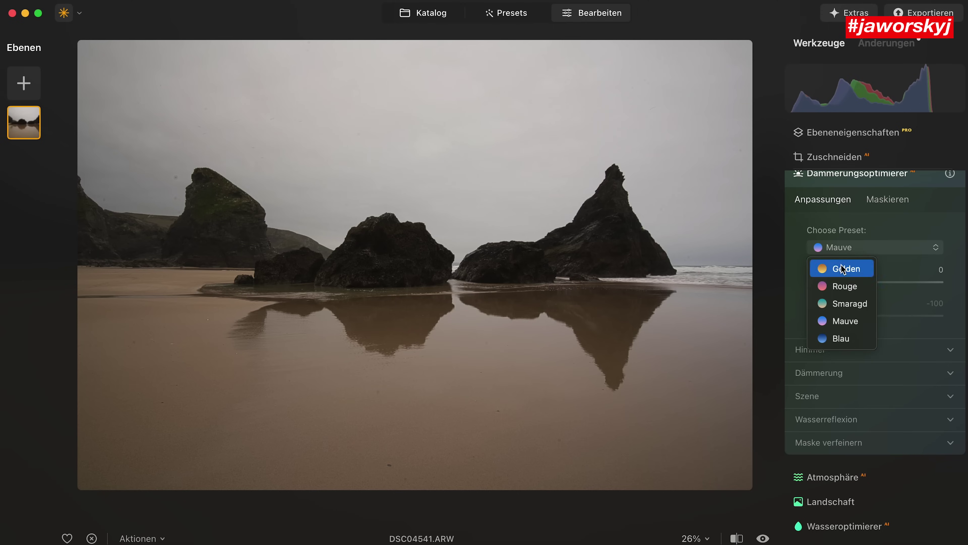
- Apply the Golden twilight preset, then switch to Blau with more amount and lower exposure
{"action": "left_click", "coordinate": [841, 270]}
{"action": "left_click", "coordinate": [854, 259]}
{"action": "left_click", "coordinate": [839, 297]}
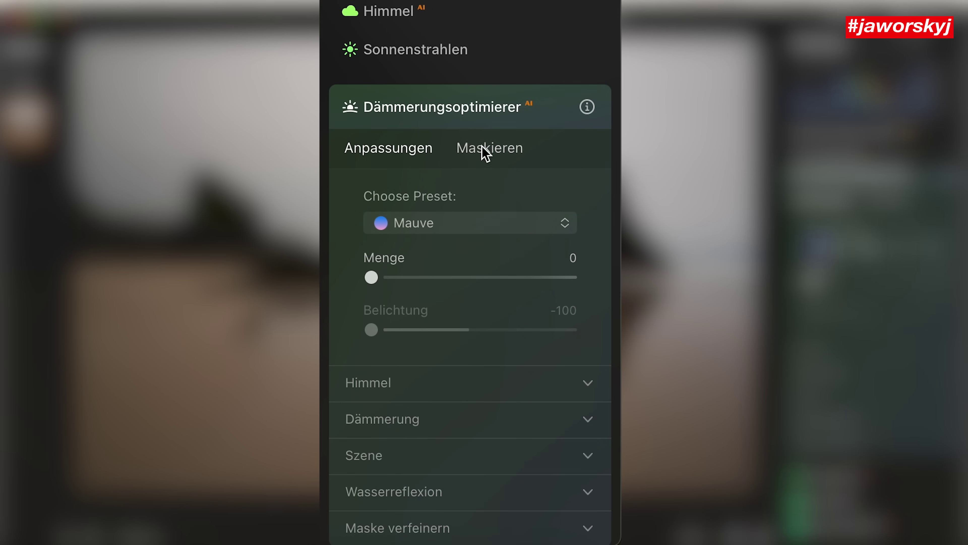
{"action": "left_click", "coordinate": [873, 259]}
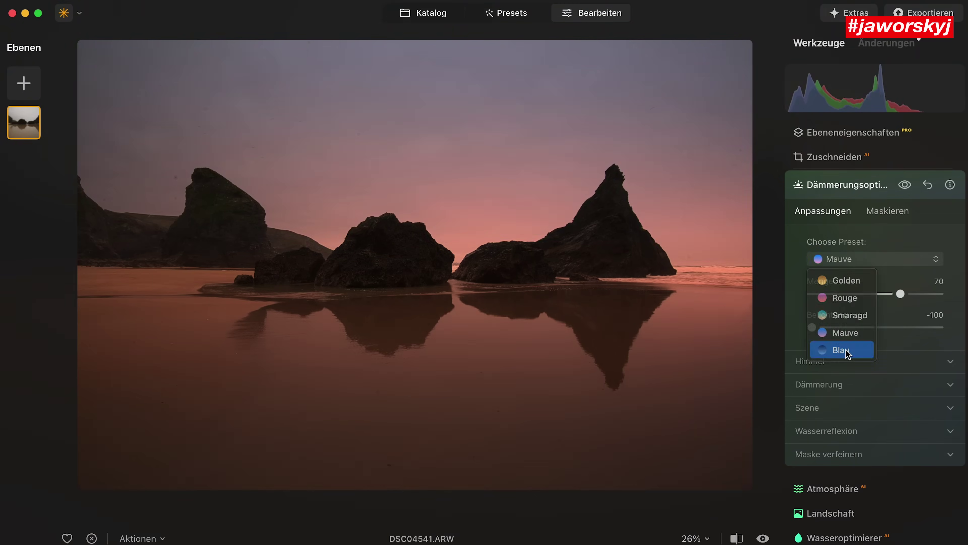
{"action": "left_click", "coordinate": [839, 348]}
{"action": "left_click_drag", "start_coordinate": [901, 293], "coordinate": [926, 294]}
{"action": "mouse_move", "coordinate": [863, 326]}
{"action": "left_mouse_down"}
{"action": "mouse_move", "coordinate": [831, 326]}
{"action": "mouse_move", "coordinate": [946, 329]}
{"action": "left_mouse_up"}
- Expand the twilight sky settings and try Golden again before switching to Rouge
{"action": "left_click", "coordinate": [828, 361]}
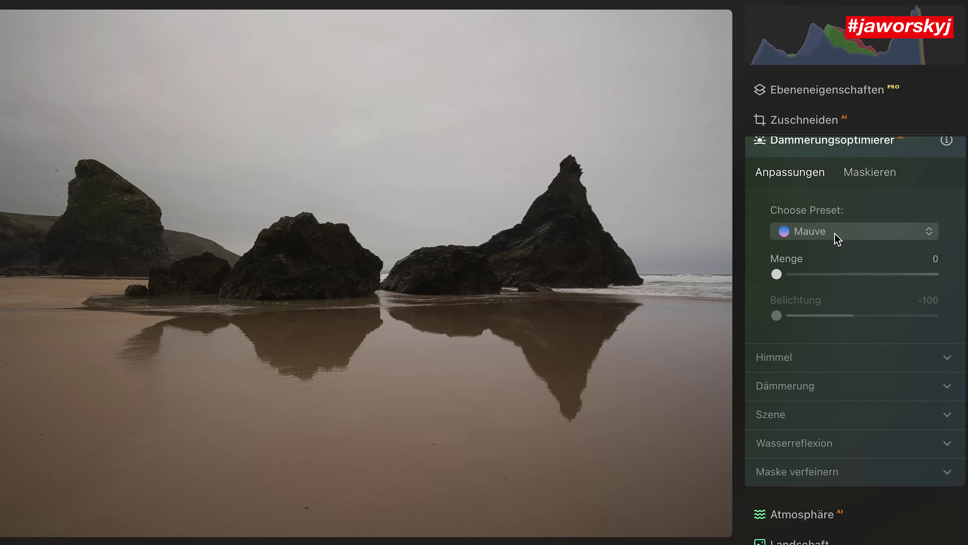
{"action": "left_click", "coordinate": [809, 216]}
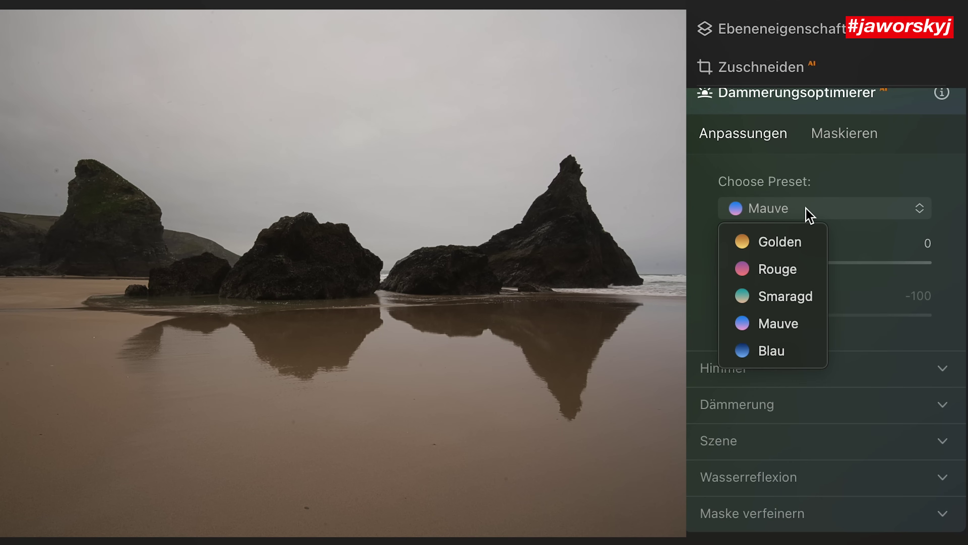
{"action": "left_click", "coordinate": [769, 242]}
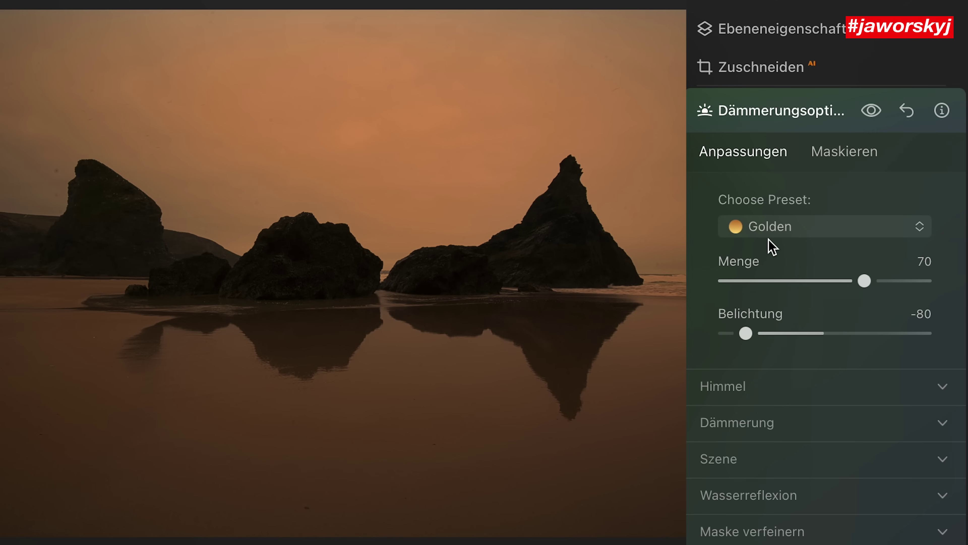
{"action": "left_click", "coordinate": [799, 221]}
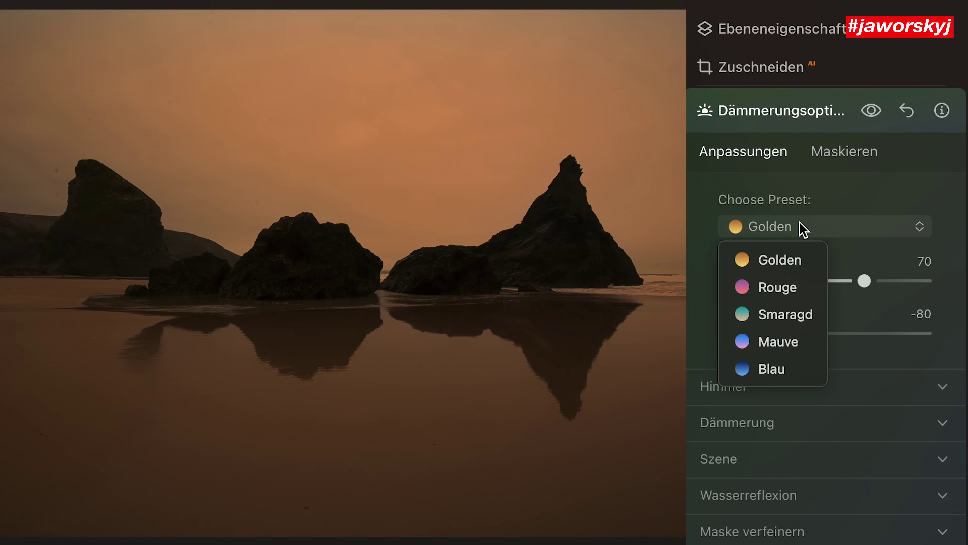
{"action": "left_click", "coordinate": [766, 287]}
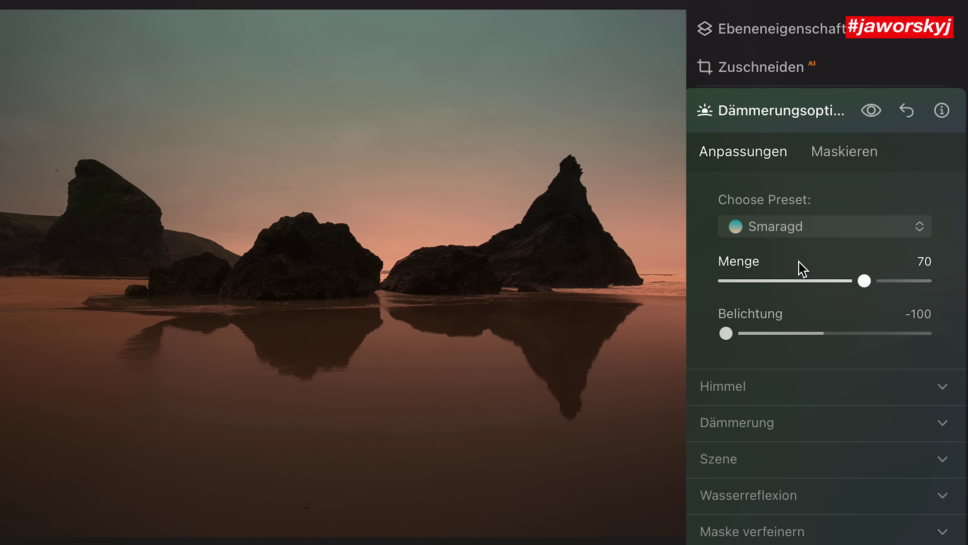
- Switch the beach twilight preset to Mauve and fine-tune its sliders
{"action": "left_click", "coordinate": [798, 232]}
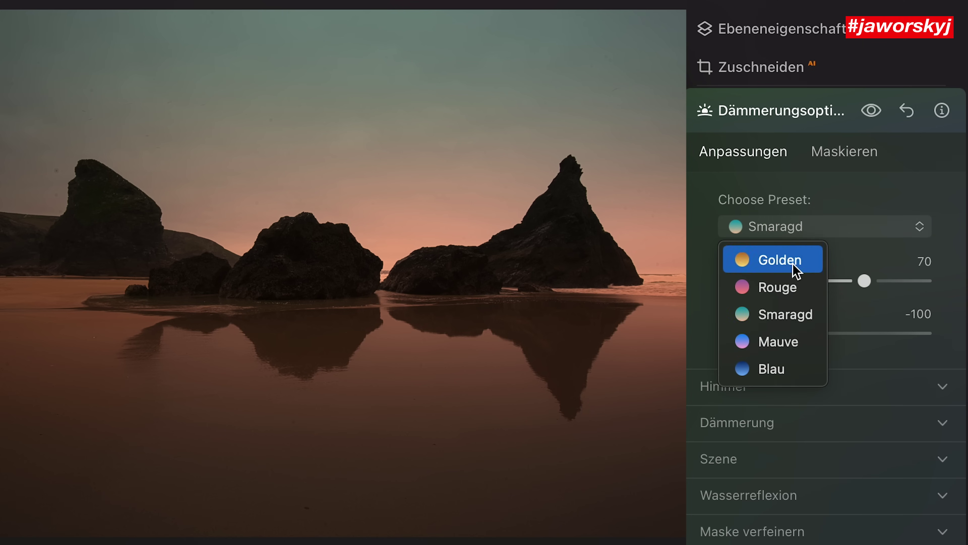
{"action": "left_click", "coordinate": [774, 345]}
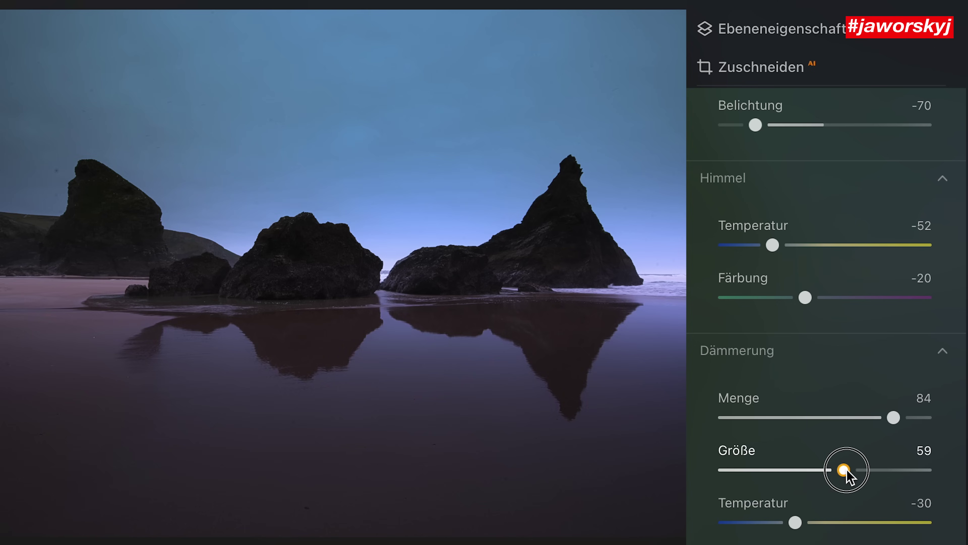
{"action": "mouse_move", "coordinate": [846, 472]}
{"action": "left_mouse_down"}
{"action": "mouse_move", "coordinate": [926, 472]}
{"action": "mouse_move", "coordinate": [773, 473]}
{"action": "mouse_move", "coordinate": [917, 473]}
{"action": "mouse_move", "coordinate": [882, 478]}
{"action": "left_mouse_up"}
{"action": "scroll", "coordinate": [864, 457], "scroll_direction": "down", "scroll_amount": 4}
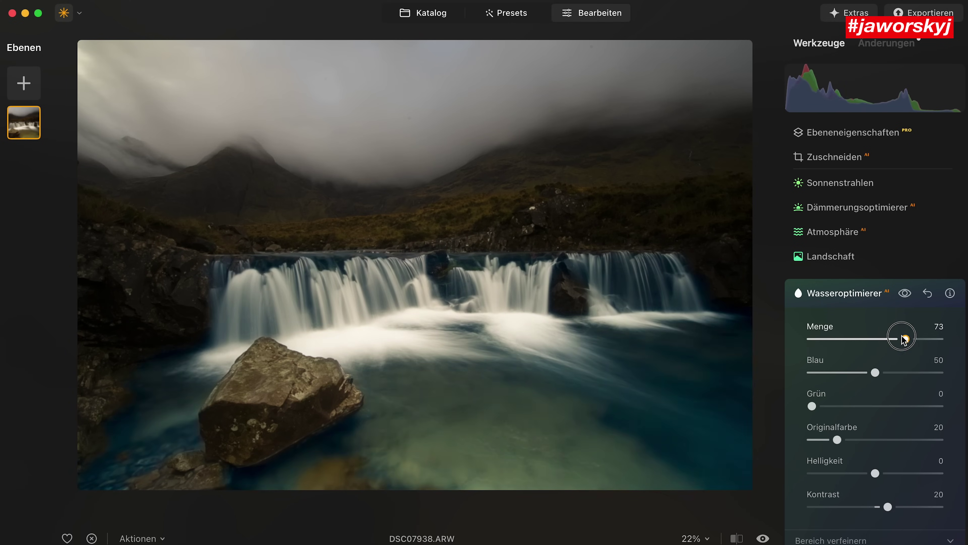
- Raise the waterfall's Wasseroptimierer amount, pushing the water toward blue with less green
{"action": "left_click_drag", "start_coordinate": [856, 339], "coordinate": [935, 338]}
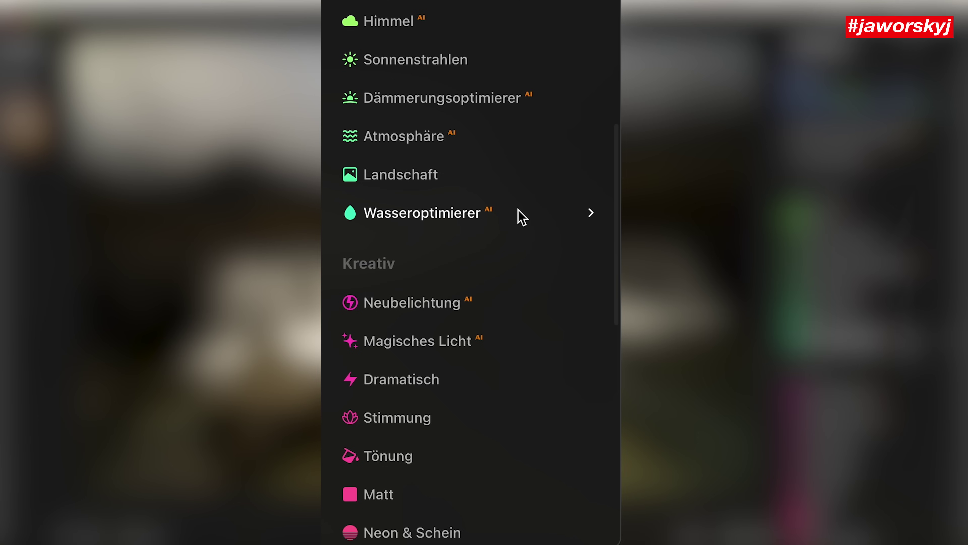
{"action": "left_click", "coordinate": [517, 209]}
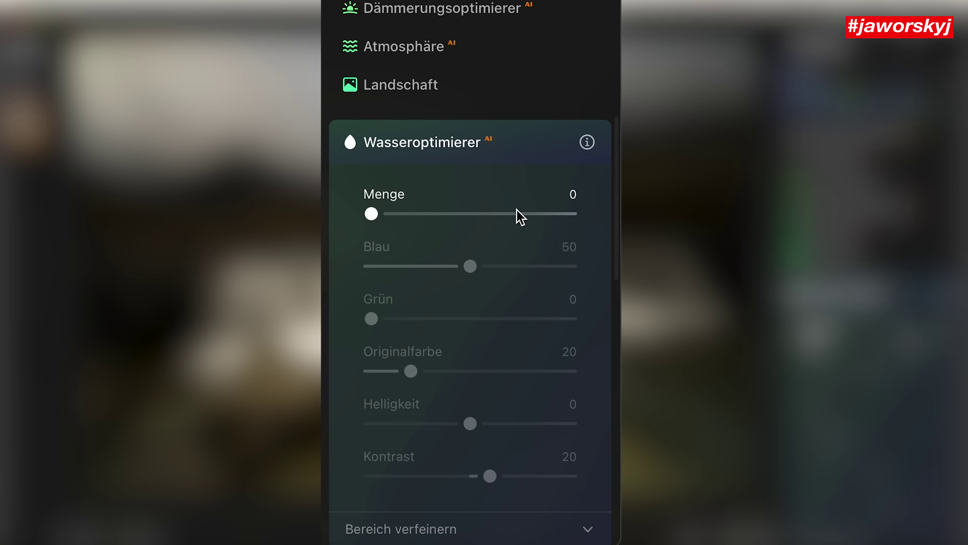
{"action": "left_click_drag", "start_coordinate": [393, 216], "coordinate": [837, 351]}
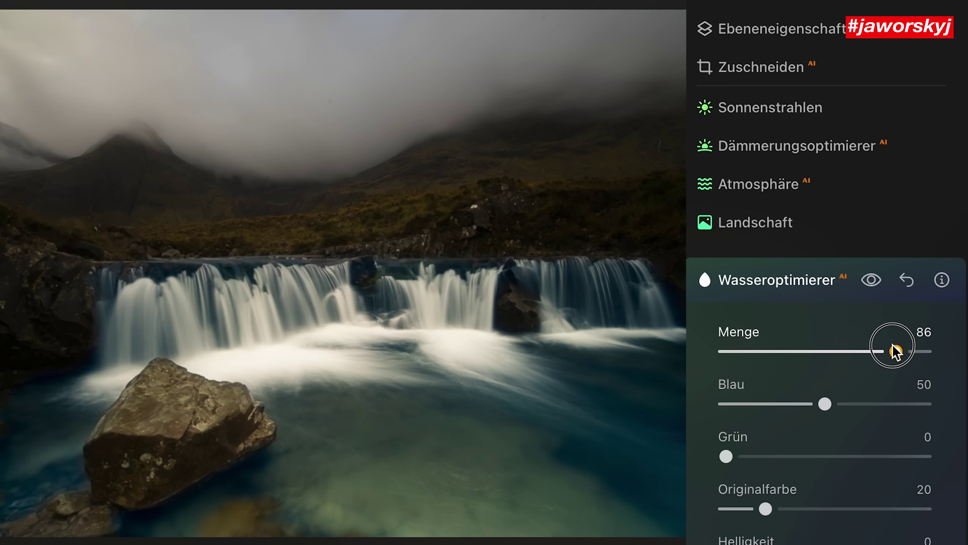
{"action": "mouse_move", "coordinate": [825, 403]}
{"action": "left_mouse_down"}
{"action": "mouse_move", "coordinate": [908, 404]}
{"action": "mouse_move", "coordinate": [815, 404]}
{"action": "left_mouse_up"}
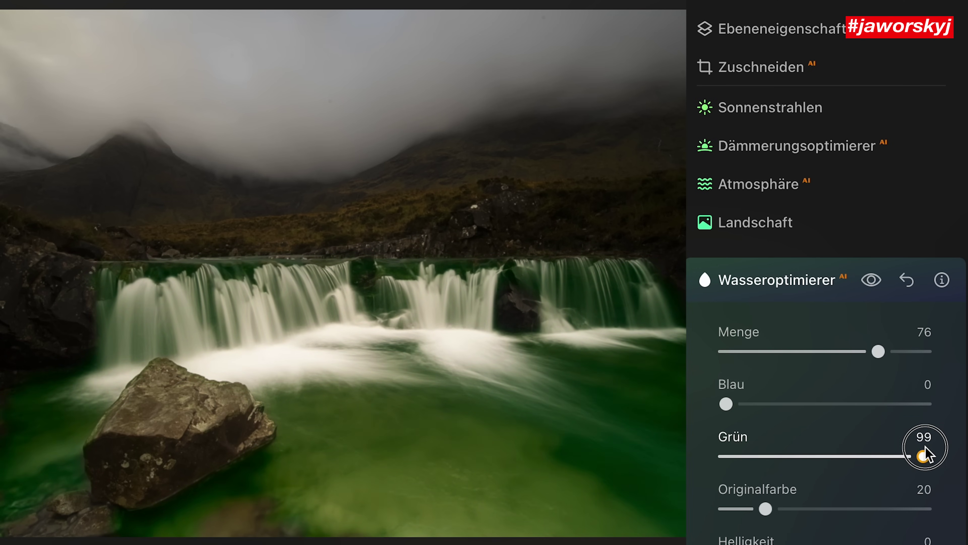
{"action": "left_click_drag", "start_coordinate": [923, 456], "coordinate": [843, 456]}
{"action": "scroll", "coordinate": [761, 409], "scroll_direction": "down", "scroll_amount": 10}
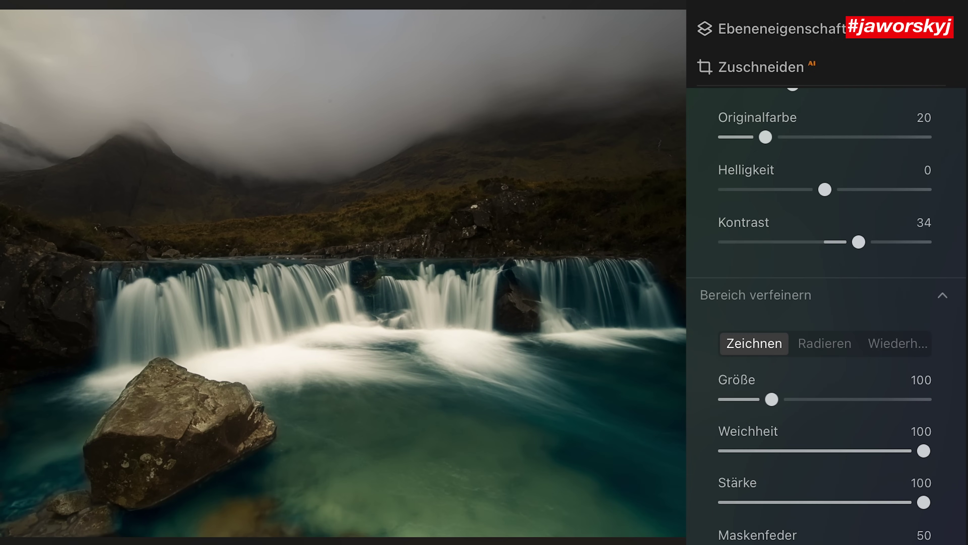
- Erase both waterfalls from the water mask with a Weichheit 9, Größe 87 brush, then return to Zeichnen
{"action": "left_click", "coordinate": [824, 343]}
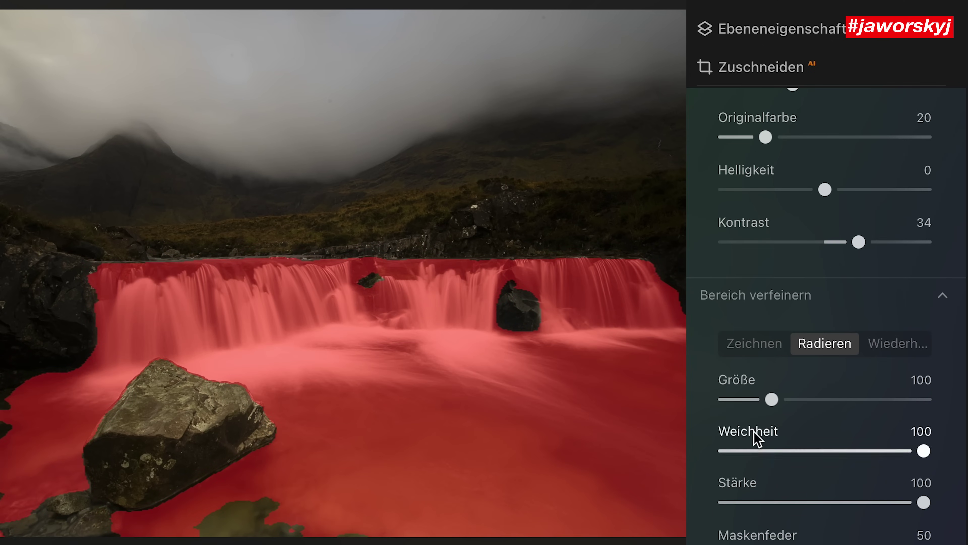
{"action": "left_click_drag", "start_coordinate": [823, 451], "coordinate": [747, 451]}
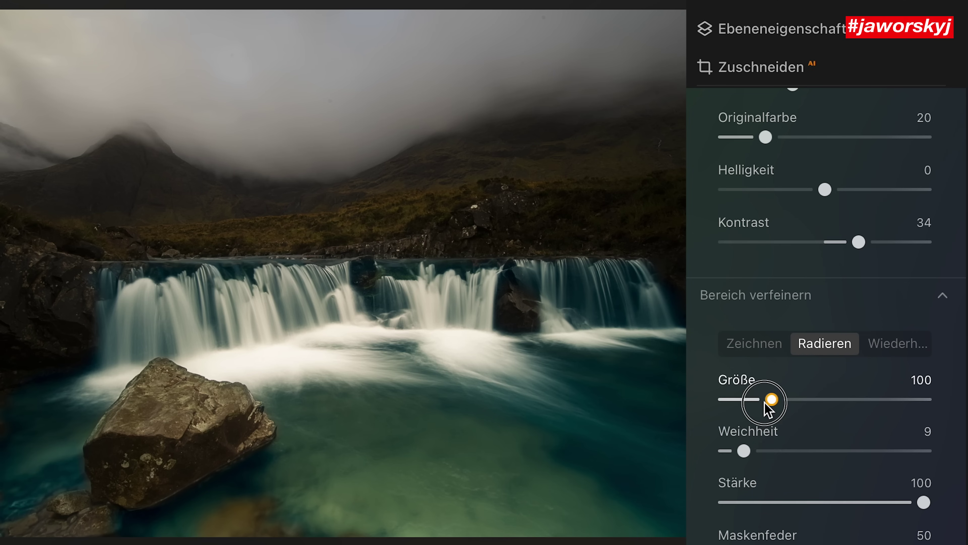
{"action": "left_click_drag", "start_coordinate": [772, 400], "coordinate": [765, 399]}
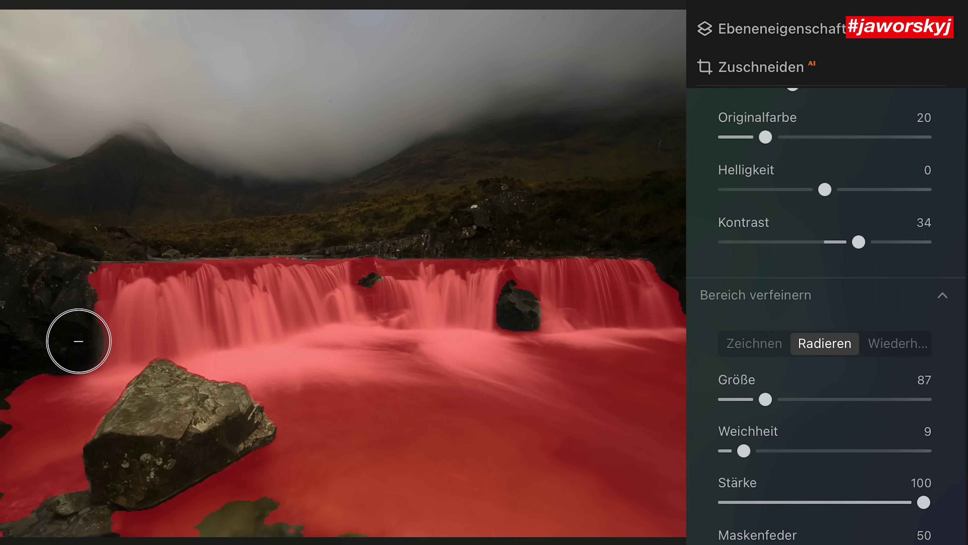
{"action": "mouse_move", "coordinate": [125, 334]}
{"action": "left_mouse_down"}
{"action": "mouse_move", "coordinate": [333, 297]}
{"action": "mouse_move", "coordinate": [700, 294]}
{"action": "left_mouse_up"}
{"action": "mouse_move", "coordinate": [690, 261]}
{"action": "left_mouse_down"}
{"action": "mouse_move", "coordinate": [177, 264]}
{"action": "mouse_move", "coordinate": [57, 280]}
{"action": "left_mouse_up"}
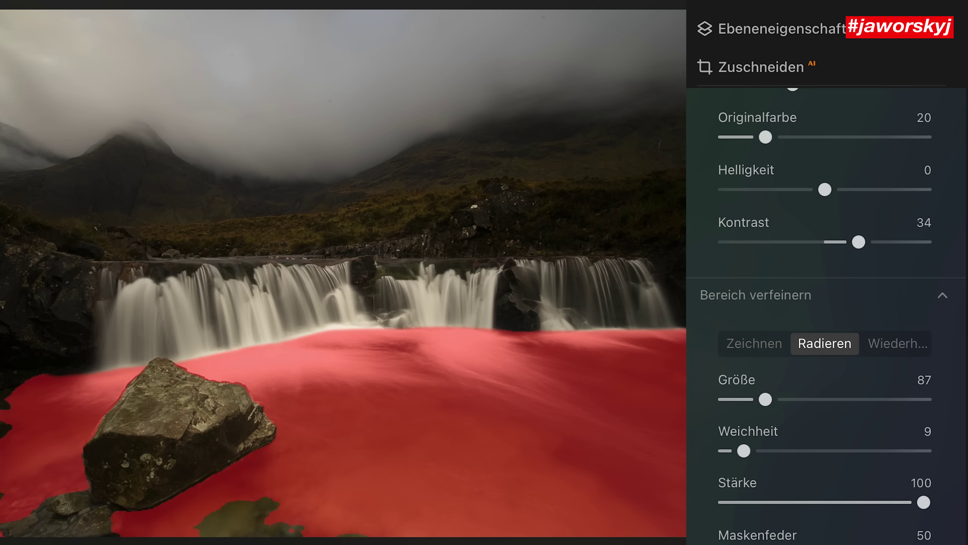
{"action": "left_click", "coordinate": [751, 344]}
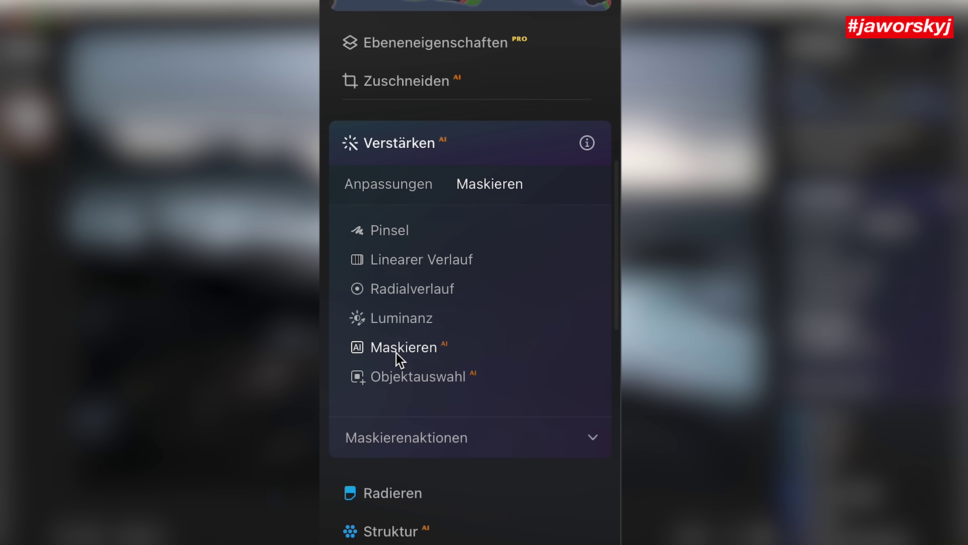
- Try the Wasser, Berge and Natürliche Untergründe AI masks on the coastal photo
{"action": "left_click", "coordinate": [396, 348]}
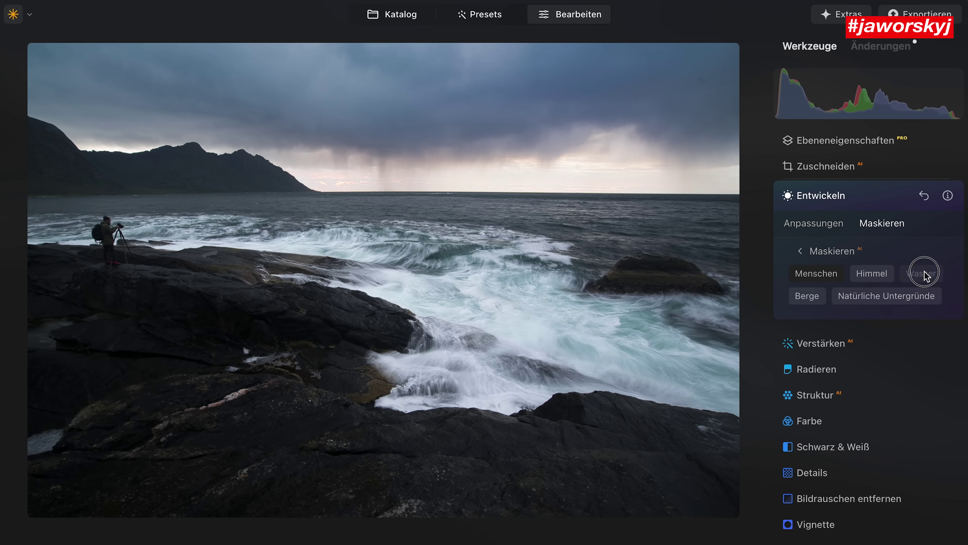
{"action": "left_click", "coordinate": [925, 273]}
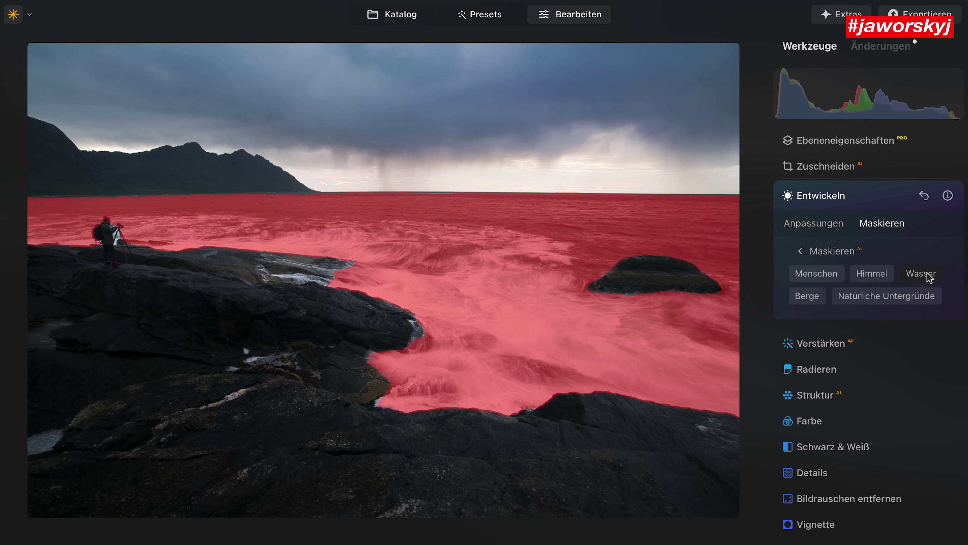
{"action": "left_click", "coordinate": [808, 296]}
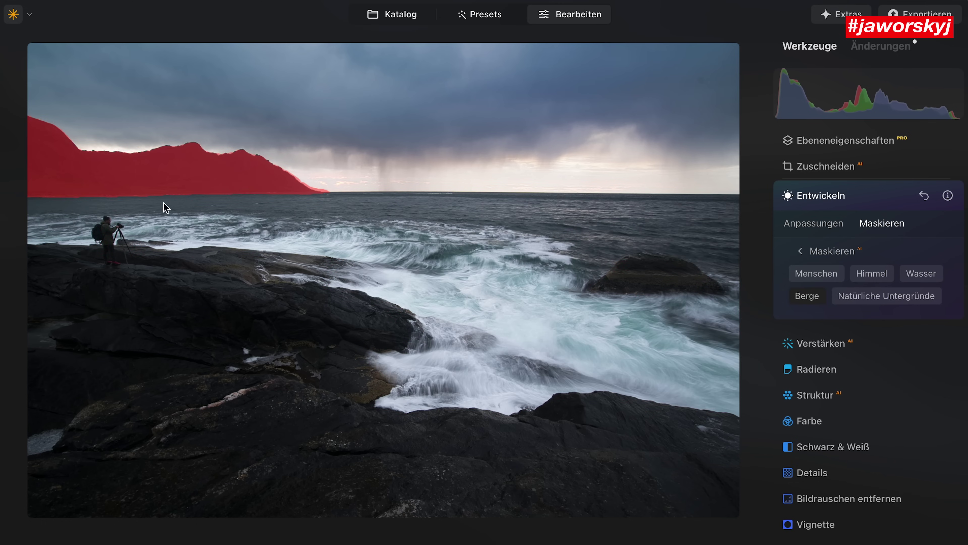
{"action": "left_click", "coordinate": [884, 302]}
{"action": "left_click", "coordinate": [815, 297]}
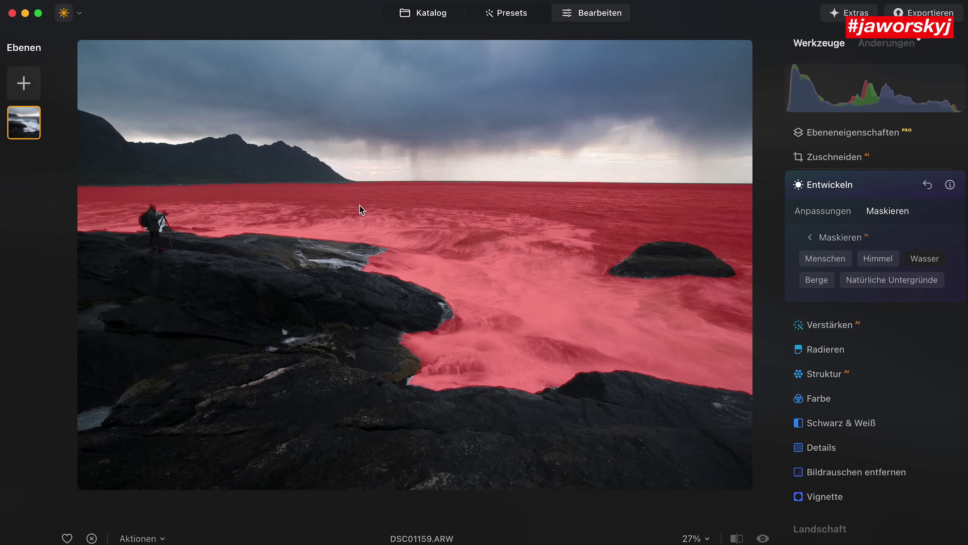
- Re-mask the seascape's mountains and natural ground, then turn off the people mask
{"action": "left_click", "coordinate": [811, 283]}
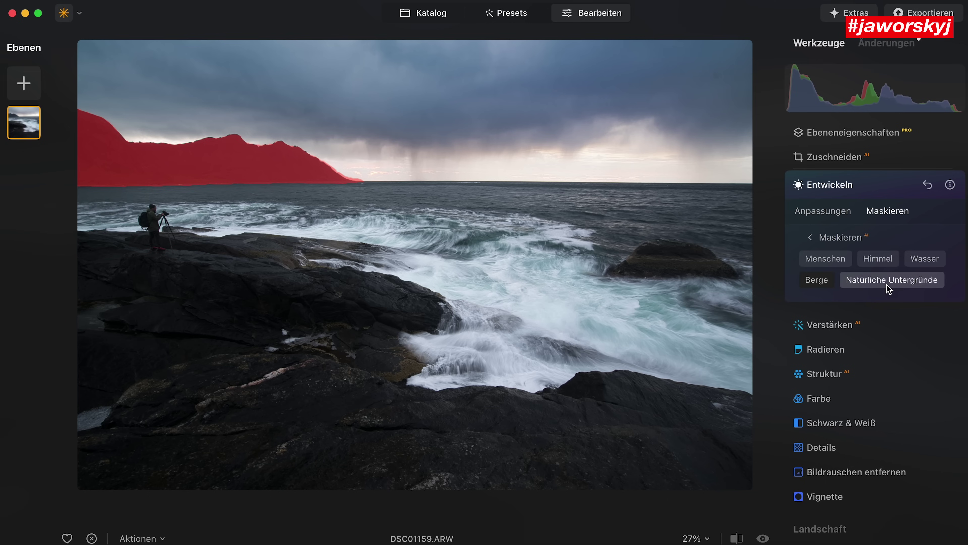
{"action": "left_click", "coordinate": [904, 282]}
{"action": "left_click", "coordinate": [802, 283]}
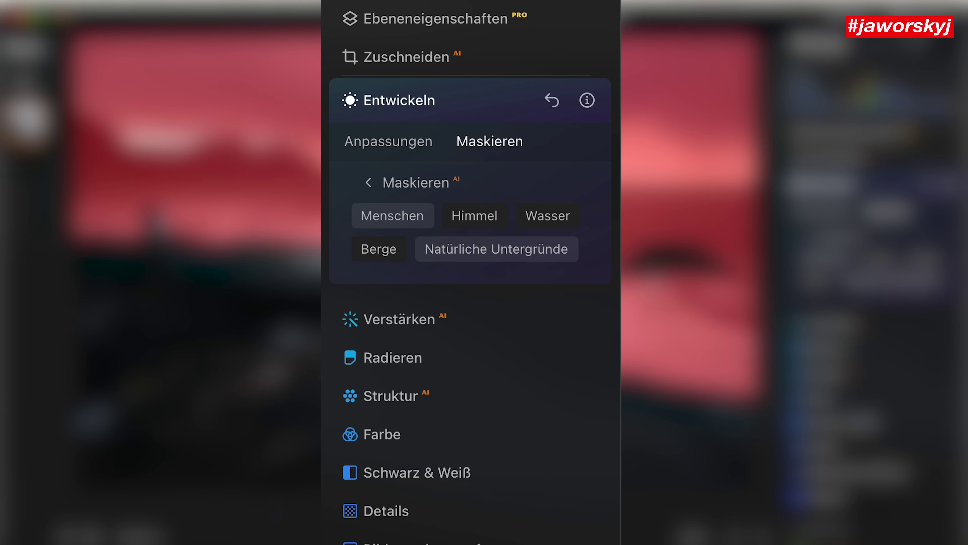
{"action": "left_click", "coordinate": [403, 217]}
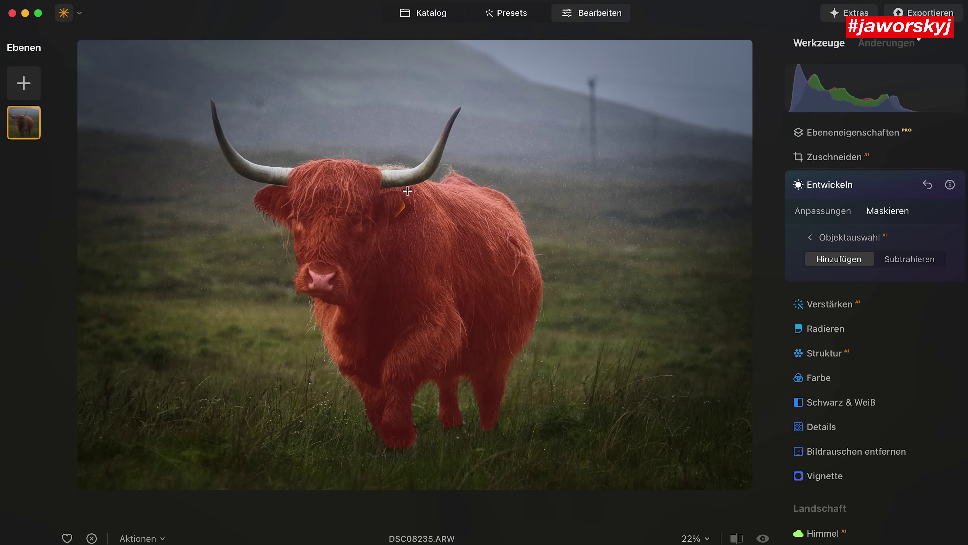
- Add the cow's right horn to the mask, discard it, then raise the portrait's bokeh blur
{"action": "left_click", "coordinate": [413, 177]}
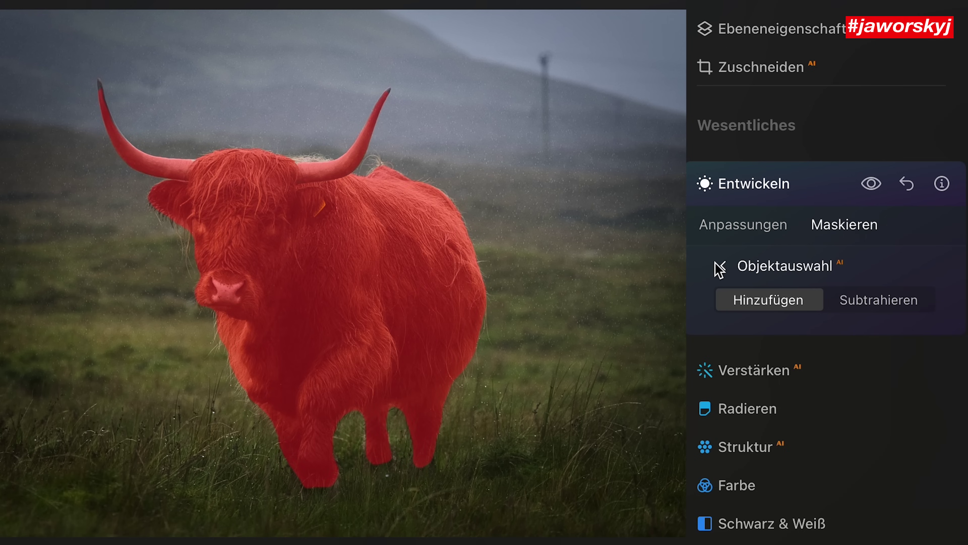
{"action": "left_click", "coordinate": [713, 267]}
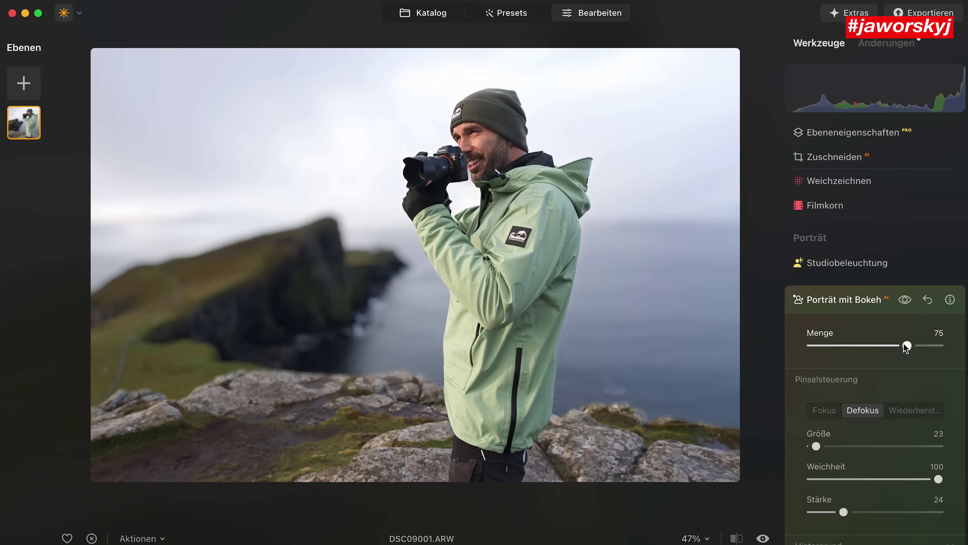
{"action": "mouse_move", "coordinate": [916, 345]}
{"action": "left_mouse_down"}
{"action": "mouse_move", "coordinate": [943, 347]}
{"action": "mouse_move", "coordinate": [832, 348]}
{"action": "mouse_move", "coordinate": [911, 349]}
{"action": "left_mouse_up"}
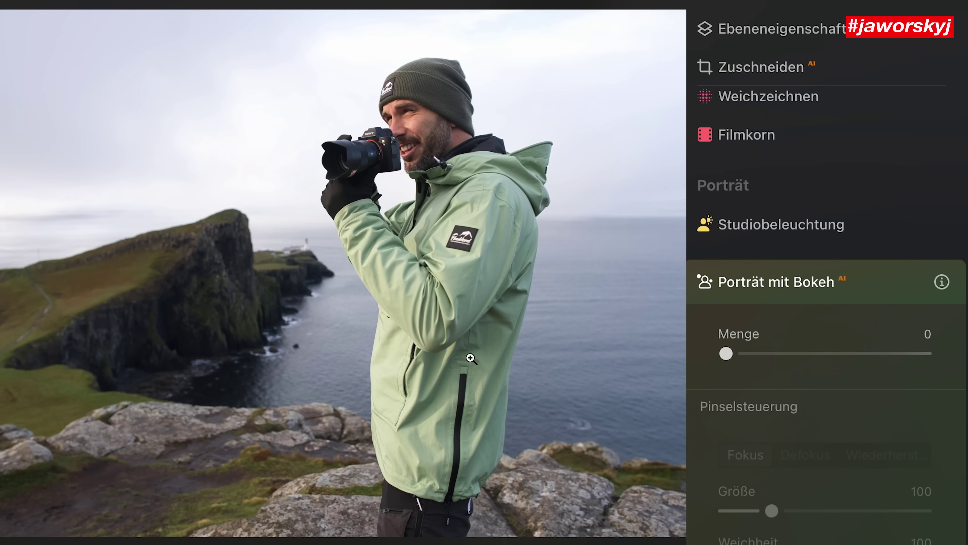
- Set bokeh amount to 75 and remove focus beside the hand with a size 23, strength 24 brush
{"action": "left_click_drag", "start_coordinate": [726, 353], "coordinate": [876, 354]}
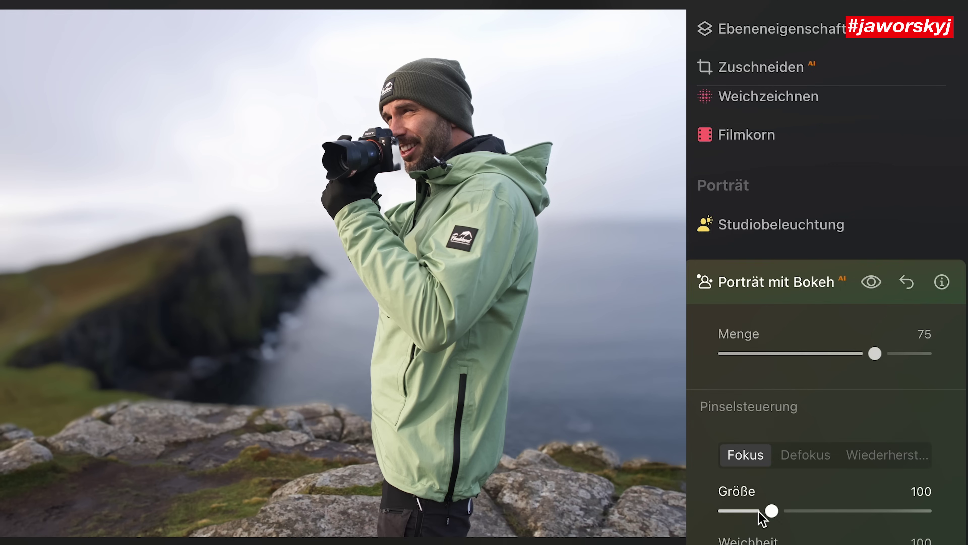
{"action": "scroll", "coordinate": [761, 519], "scroll_direction": "down", "scroll_amount": 5}
{"action": "left_click_drag", "start_coordinate": [772, 352], "coordinate": [741, 352]}
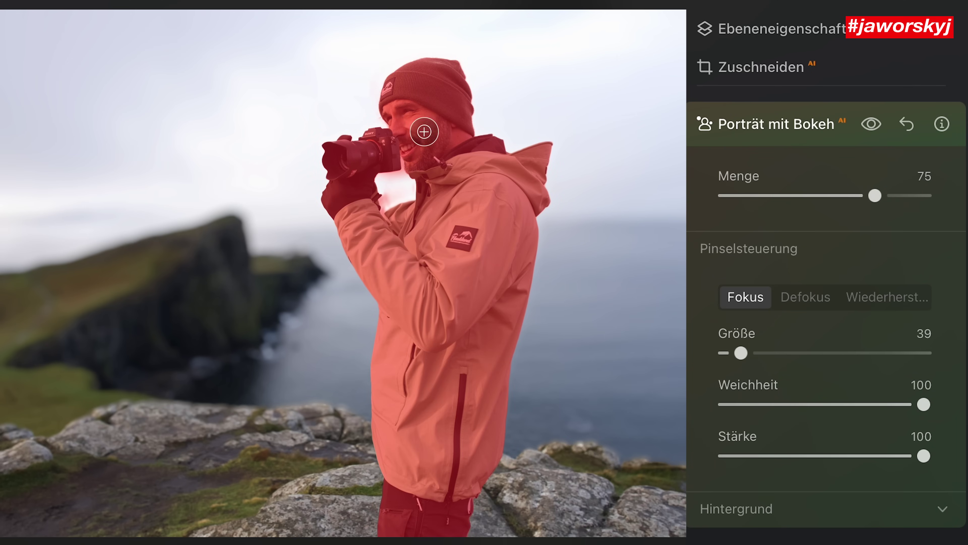
{"action": "scroll", "coordinate": [424, 132], "scroll_direction": "up", "scroll_amount": 3}
{"action": "scroll", "coordinate": [374, 162], "scroll_direction": "up", "scroll_amount": 3}
{"action": "left_click", "coordinate": [820, 301]}
{"action": "mouse_move", "coordinate": [415, 277]}
{"action": "left_mouse_down"}
{"action": "mouse_move", "coordinate": [467, 340]}
{"action": "mouse_move", "coordinate": [417, 363]}
{"action": "mouse_move", "coordinate": [478, 342]}
{"action": "mouse_move", "coordinate": [422, 193]}
{"action": "mouse_move", "coordinate": [558, 165]}
{"action": "left_mouse_up"}
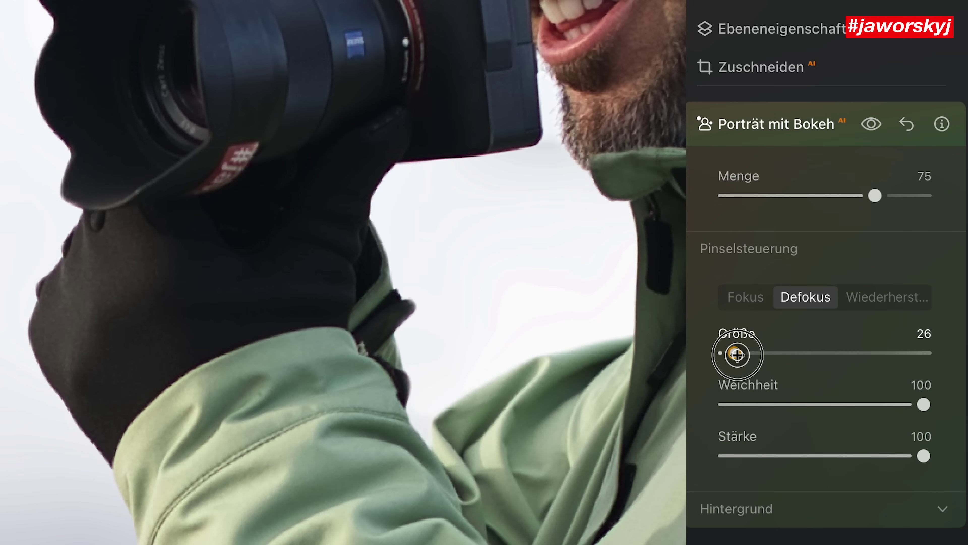
{"action": "left_click_drag", "start_coordinate": [737, 354], "coordinate": [732, 353]}
{"action": "left_click", "coordinate": [774, 456]}
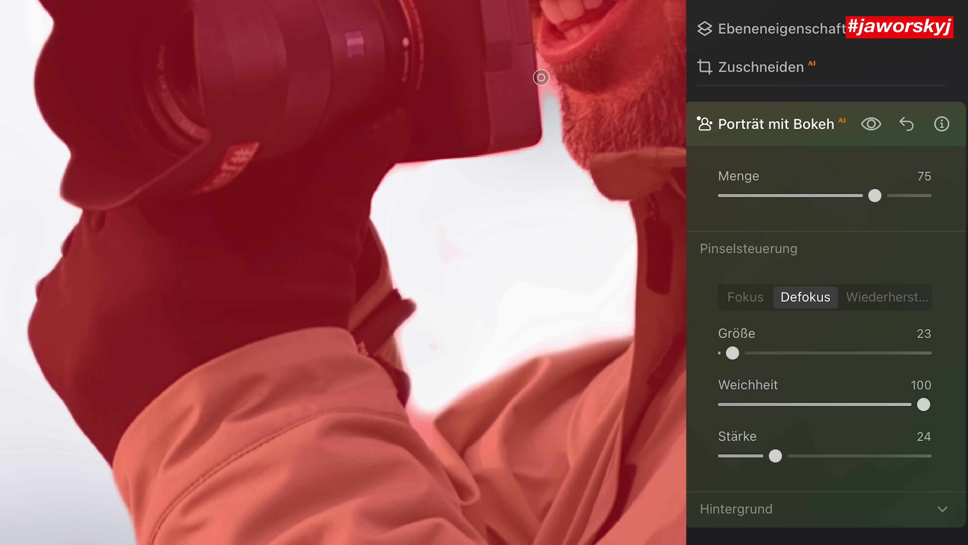
{"action": "key", "text": "ctrl+0"}
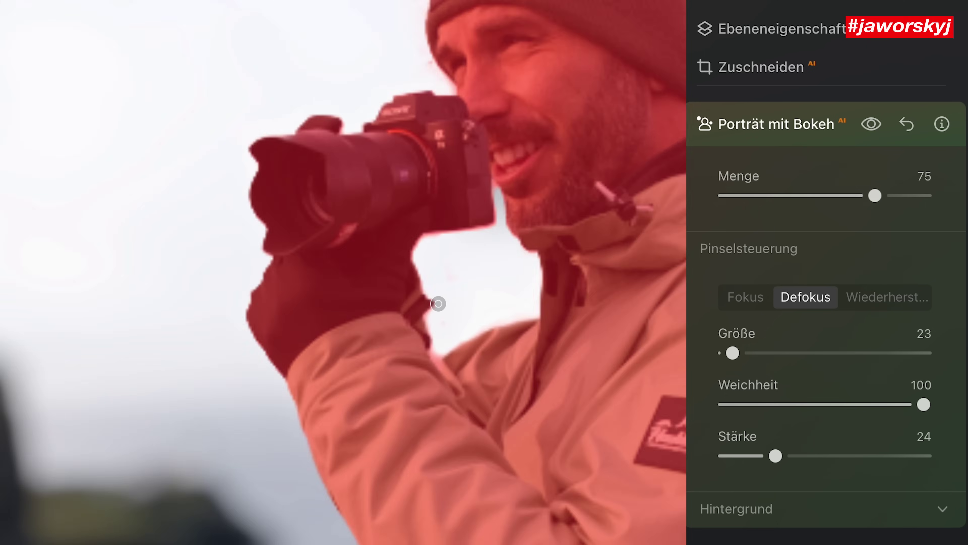
- Readjust the blur and give the background Helligkeit -28, Glanzlichter 10, Tiefenkorrektur -30
{"action": "left_click_drag", "start_coordinate": [875, 361], "coordinate": [881, 364]}
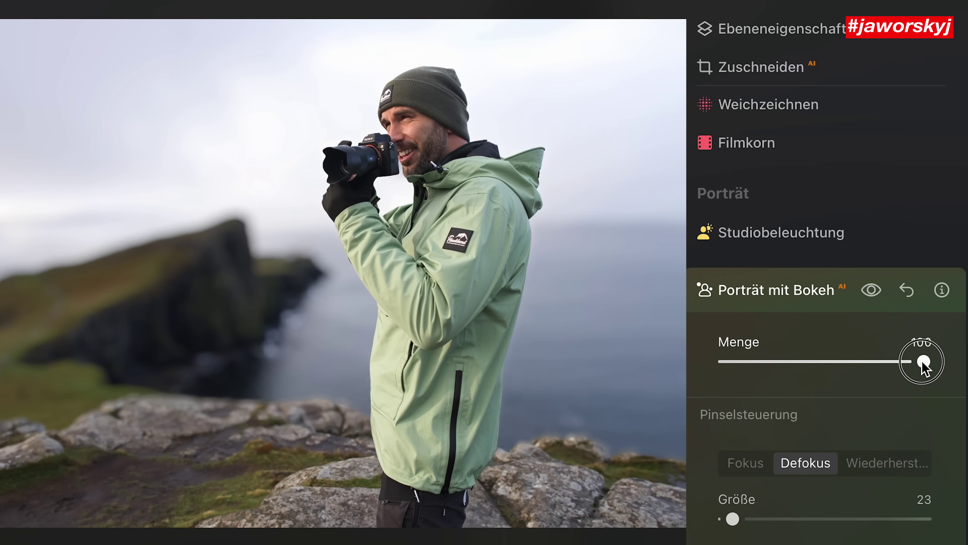
{"action": "scroll", "coordinate": [836, 367], "scroll_direction": "down", "scroll_amount": 5}
{"action": "scroll", "coordinate": [850, 489], "scroll_direction": "down", "scroll_amount": 5}
{"action": "mouse_move", "coordinate": [824, 417]}
{"action": "left_mouse_down"}
{"action": "mouse_move", "coordinate": [706, 417]}
{"action": "mouse_move", "coordinate": [796, 416]}
{"action": "left_mouse_up"}
{"action": "left_click_drag", "start_coordinate": [726, 468], "coordinate": [747, 469]}
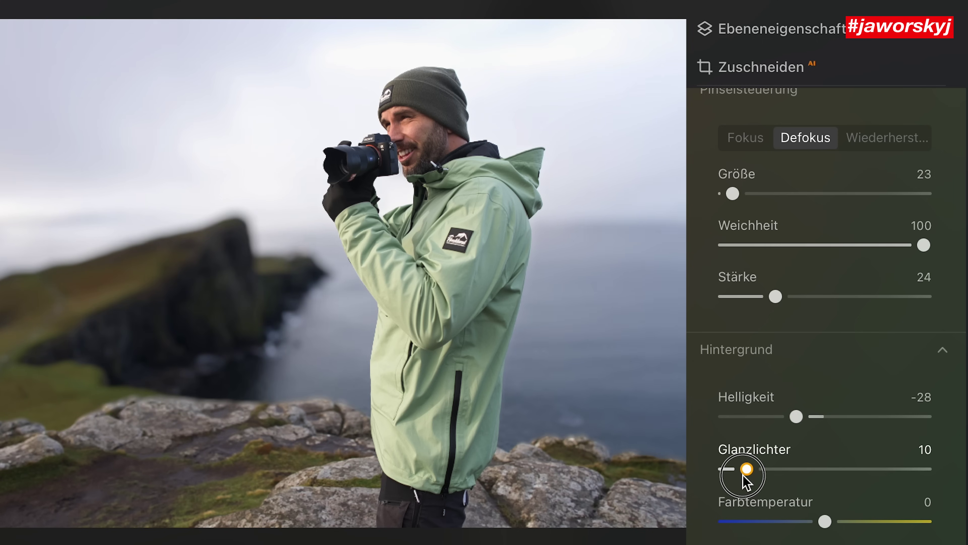
{"action": "scroll", "coordinate": [805, 481], "scroll_direction": "down", "scroll_amount": 3}
{"action": "mouse_move", "coordinate": [823, 473]}
{"action": "left_mouse_down"}
{"action": "mouse_move", "coordinate": [875, 472]}
{"action": "mouse_move", "coordinate": [729, 471]}
{"action": "mouse_move", "coordinate": [795, 473]}
{"action": "mouse_move", "coordinate": [785, 472]}
{"action": "left_mouse_up"}
- Fine-tune edge correction, then set Magisches Licht intensity 100, size 40, ray width 36, glow 44
{"action": "left_click_drag", "start_coordinate": [766, 524], "coordinate": [778, 525]}
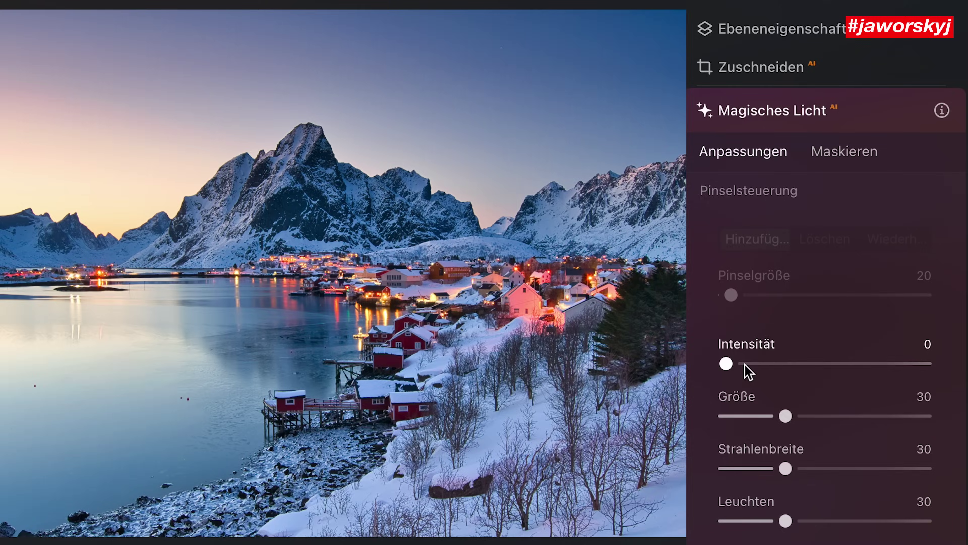
{"action": "left_click_drag", "start_coordinate": [743, 365], "coordinate": [934, 364]}
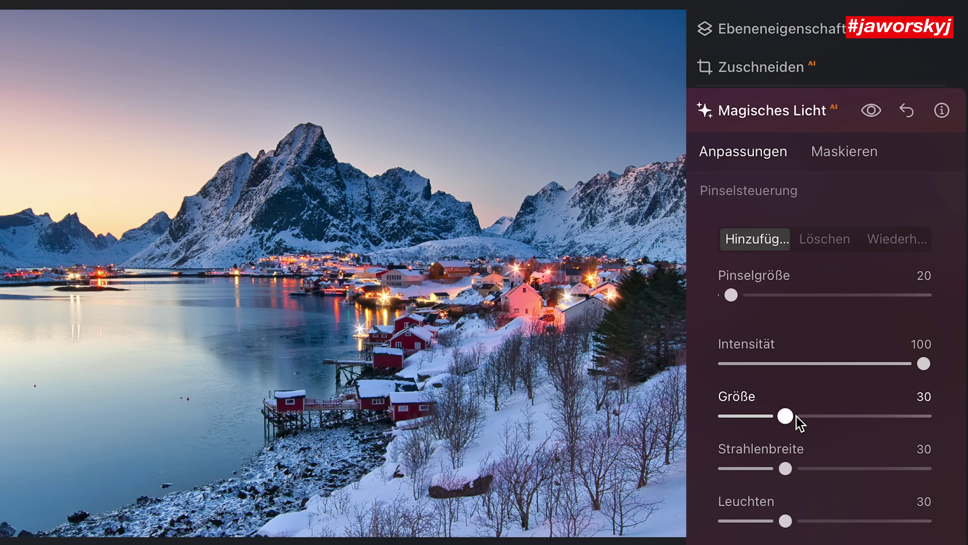
{"action": "mouse_move", "coordinate": [787, 416]}
{"action": "left_mouse_down"}
{"action": "mouse_move", "coordinate": [904, 416]}
{"action": "mouse_move", "coordinate": [807, 416]}
{"action": "left_mouse_up"}
{"action": "mouse_move", "coordinate": [785, 468]}
{"action": "left_mouse_down"}
{"action": "mouse_move", "coordinate": [925, 468]}
{"action": "mouse_move", "coordinate": [798, 468]}
{"action": "left_mouse_up"}
{"action": "mouse_move", "coordinate": [786, 521]}
{"action": "left_mouse_down"}
{"action": "mouse_move", "coordinate": [925, 521]}
{"action": "mouse_move", "coordinate": [764, 520]}
{"action": "mouse_move", "coordinate": [871, 521]}
{"action": "mouse_move", "coordinate": [813, 521]}
{"action": "left_mouse_up"}
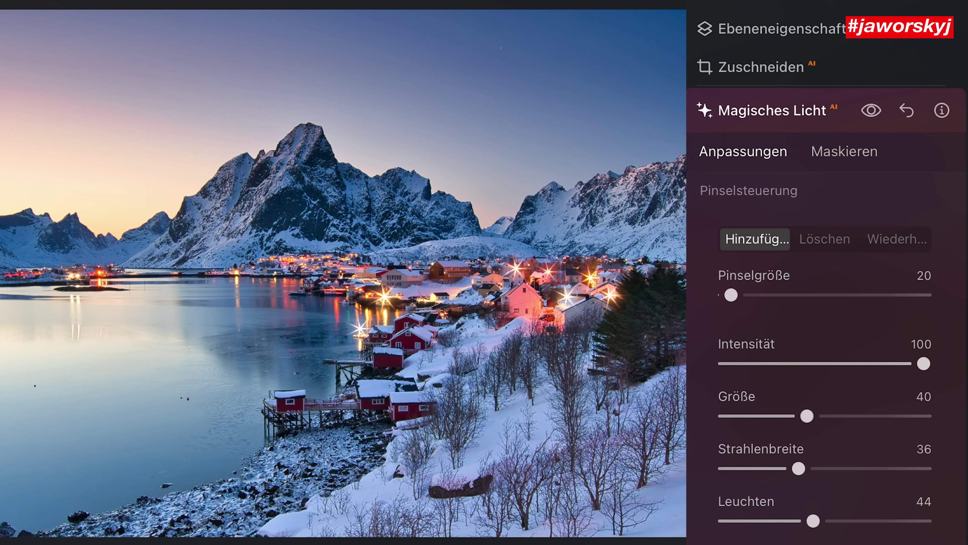
- Set the number of rays to 19 and switch the brush to removing rays
{"action": "scroll", "coordinate": [811, 532], "scroll_direction": "down", "scroll_amount": 5}
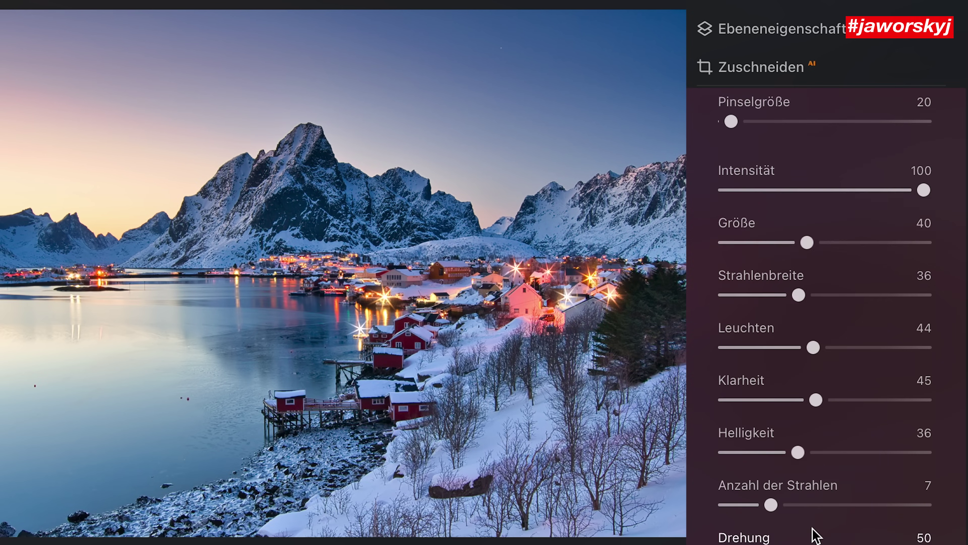
{"action": "left_click_drag", "start_coordinate": [777, 503], "coordinate": [891, 503]}
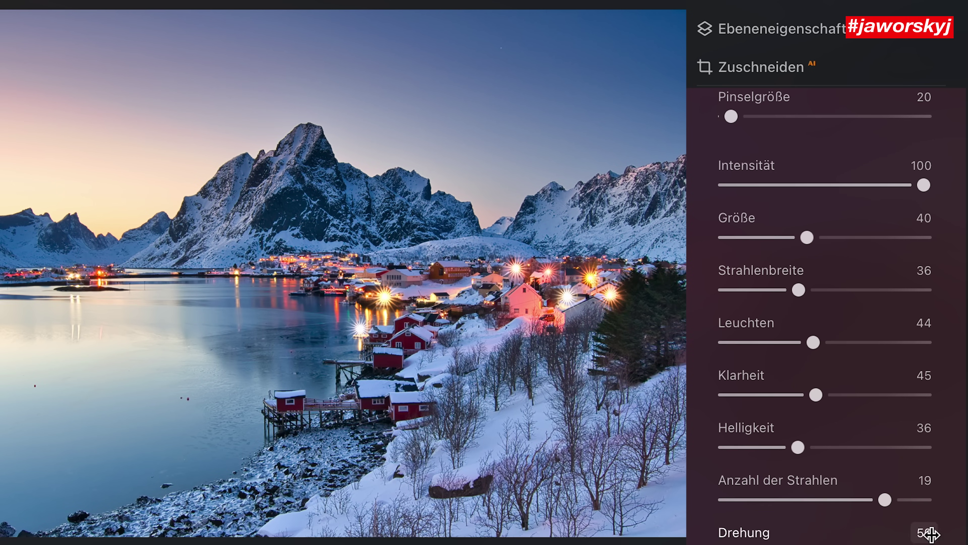
{"action": "scroll", "coordinate": [915, 496], "scroll_direction": "up", "scroll_amount": 5}
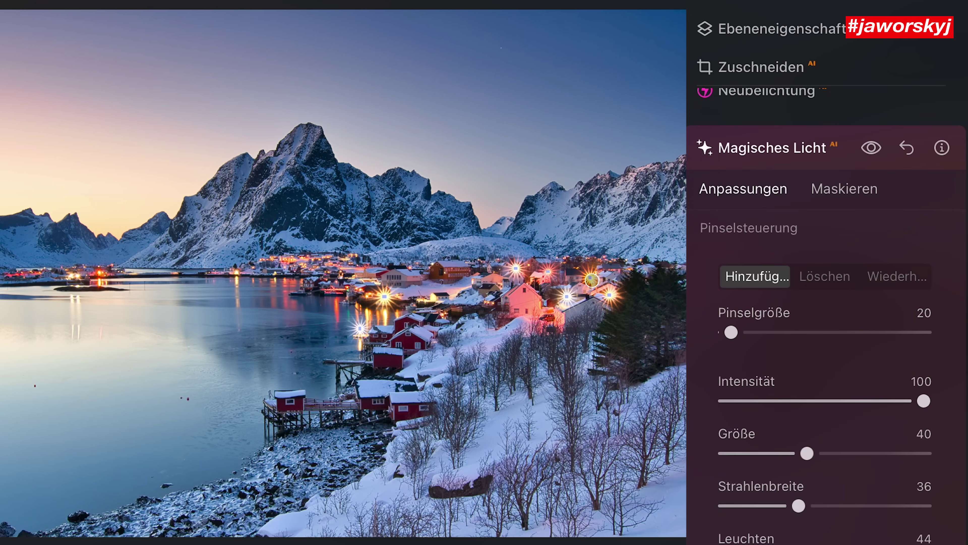
{"action": "left_click", "coordinate": [827, 276]}
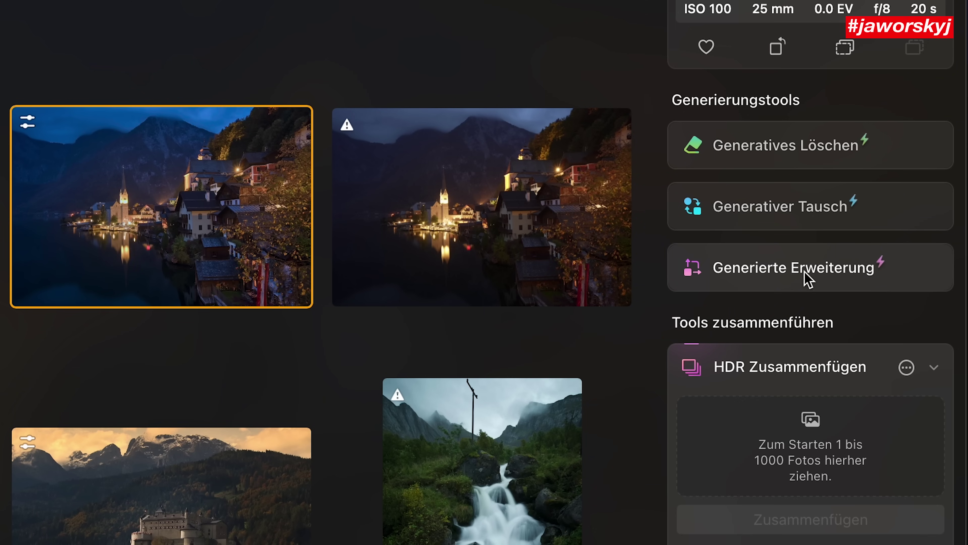
- Extend the Hallstatt night photo upward twice with the prompt 'add sky and mountains'
{"action": "left_click", "coordinate": [913, 274]}
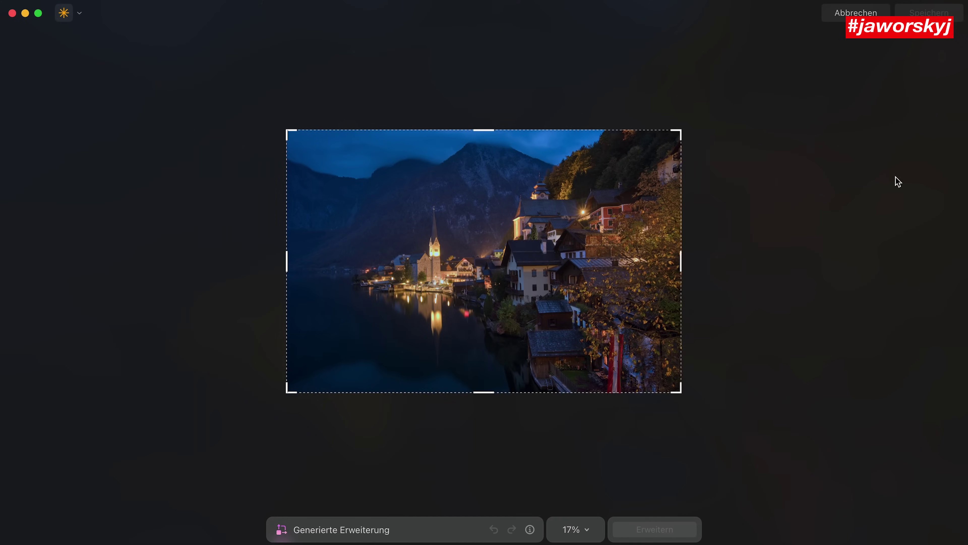
{"action": "left_click_drag", "start_coordinate": [484, 129], "coordinate": [484, 111]}
{"action": "type", "text": "add sky and mountains"}
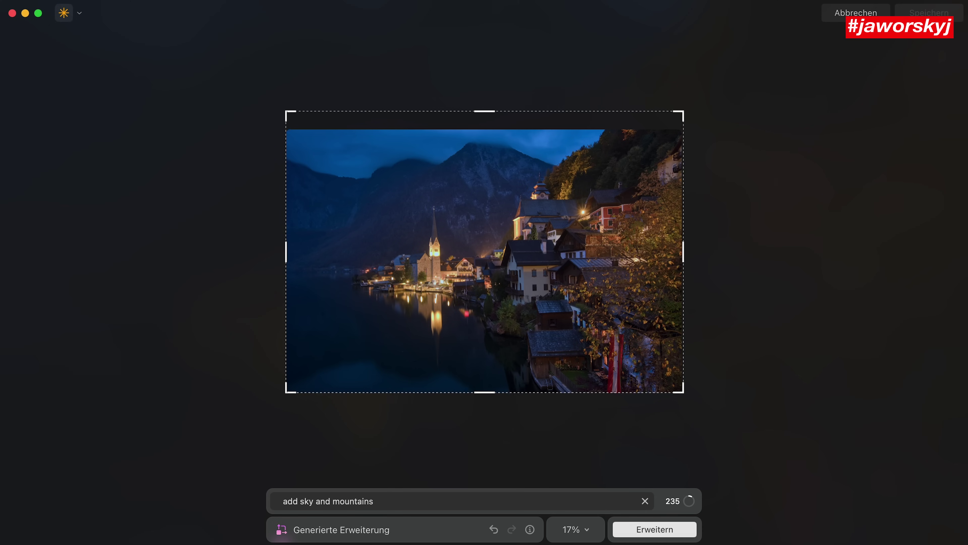
{"action": "left_click", "coordinate": [665, 534]}
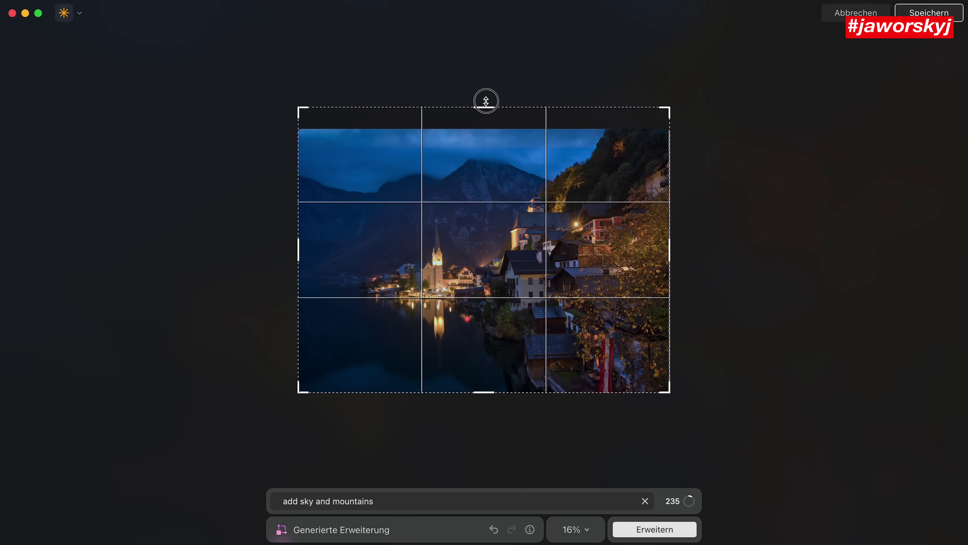
{"action": "left_click_drag", "start_coordinate": [486, 101], "coordinate": [487, 30]}
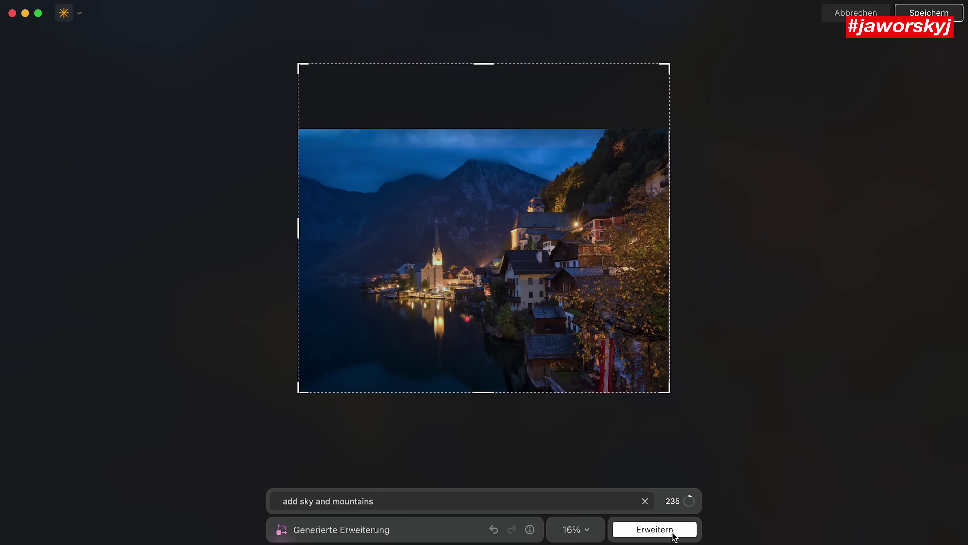
{"action": "left_click", "coordinate": [673, 531]}
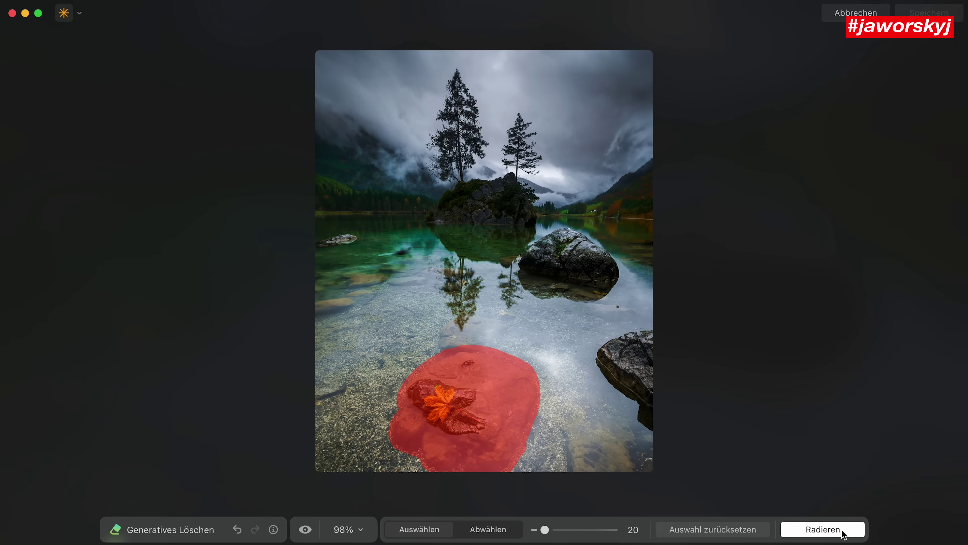
- Mask the leaf-covered grey rock in the lake photo and generatively erase it
{"action": "left_click", "coordinate": [823, 529]}
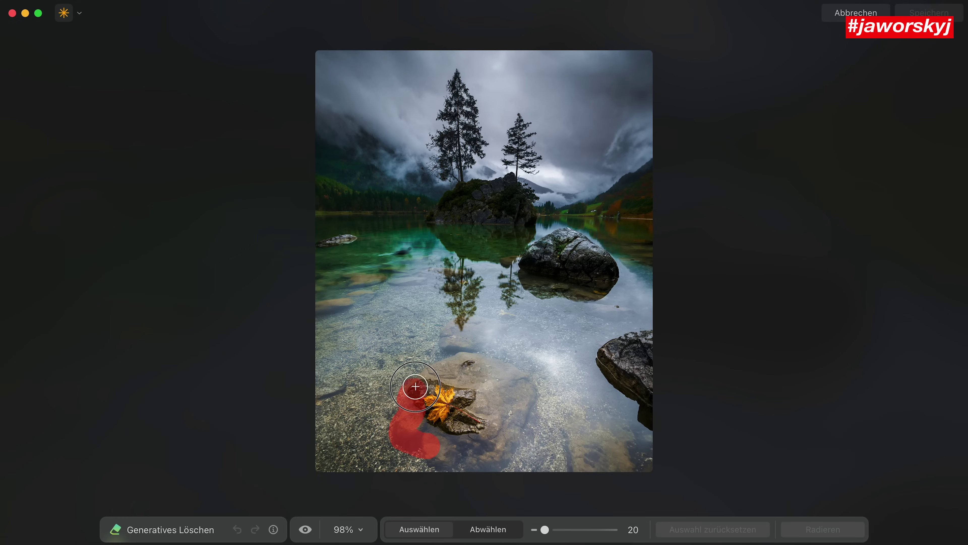
{"action": "mouse_move", "coordinate": [526, 401]}
{"action": "left_mouse_down"}
{"action": "mouse_move", "coordinate": [502, 458]}
{"action": "mouse_move", "coordinate": [443, 461]}
{"action": "mouse_move", "coordinate": [478, 441]}
{"action": "mouse_move", "coordinate": [436, 429]}
{"action": "left_mouse_up"}
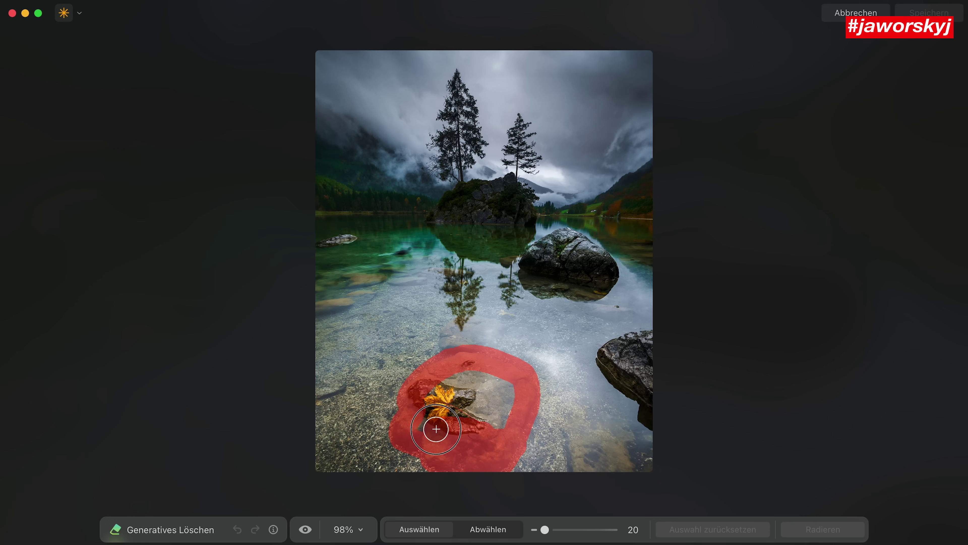
{"action": "mouse_move", "coordinate": [473, 373]}
{"action": "left_mouse_down"}
{"action": "mouse_move", "coordinate": [480, 406]}
{"action": "mouse_move", "coordinate": [458, 377]}
{"action": "mouse_move", "coordinate": [468, 368]}
{"action": "left_mouse_up"}
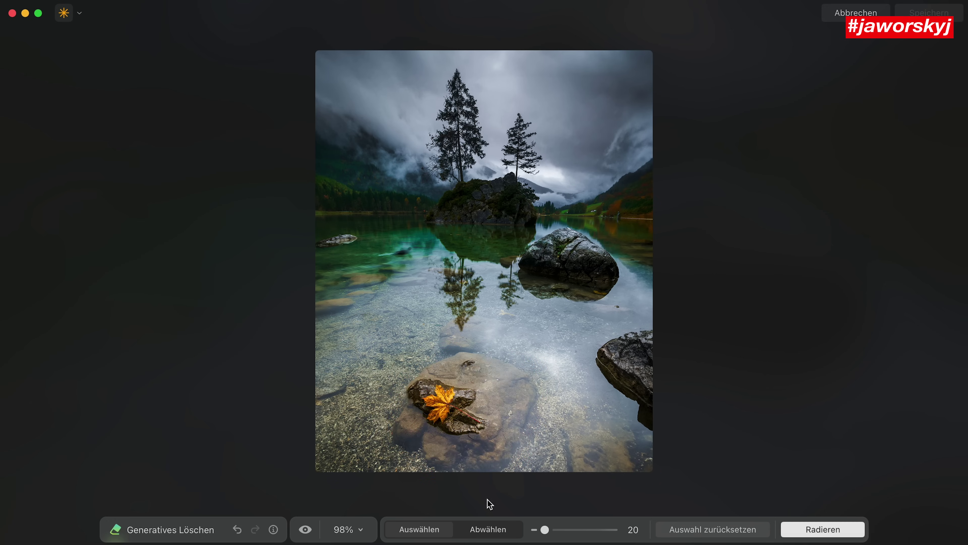
{"action": "left_click", "coordinate": [840, 532]}
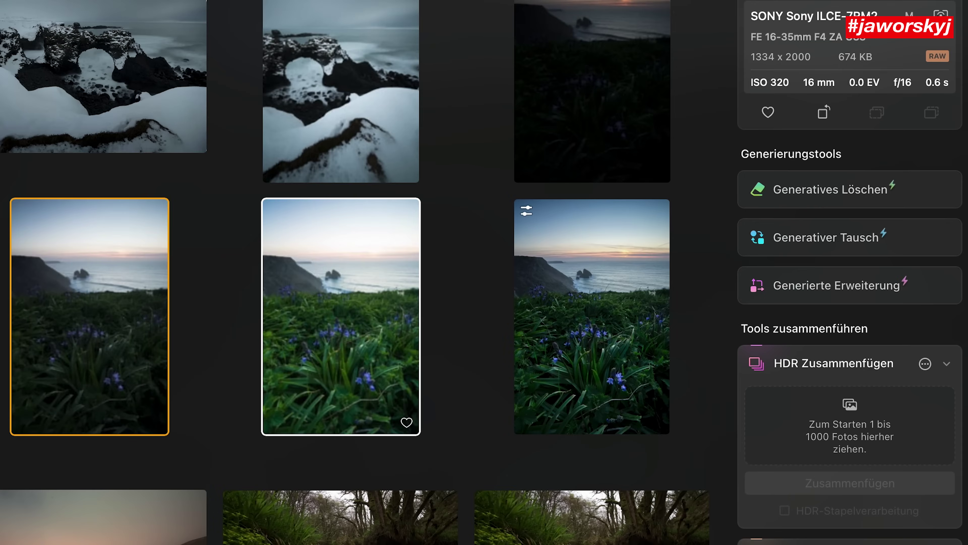
- Merge the two bluebell clifftop exposures into an HDR image with exposure -1,15
{"action": "left_click_drag", "start_coordinate": [332, 256], "coordinate": [789, 404]}
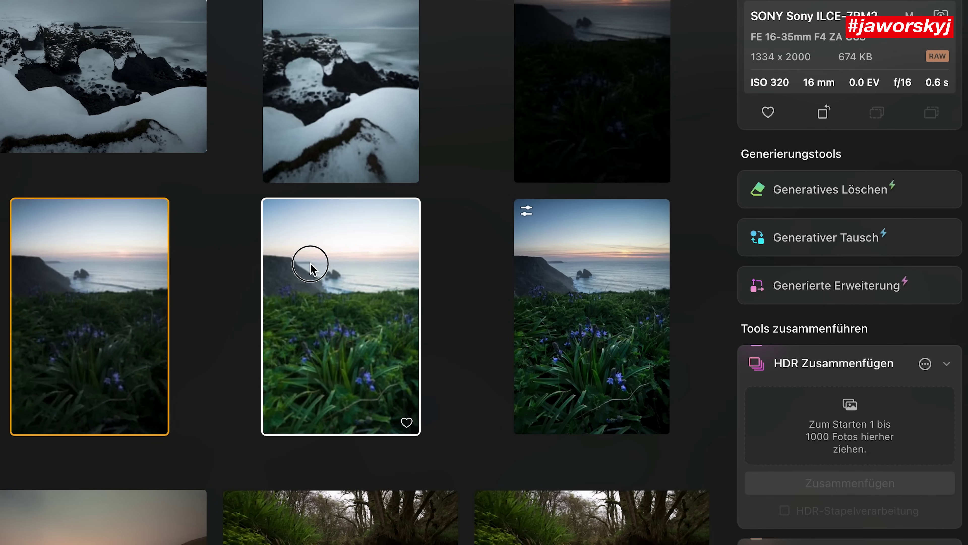
{"action": "left_click_drag", "start_coordinate": [310, 263], "coordinate": [788, 399]}
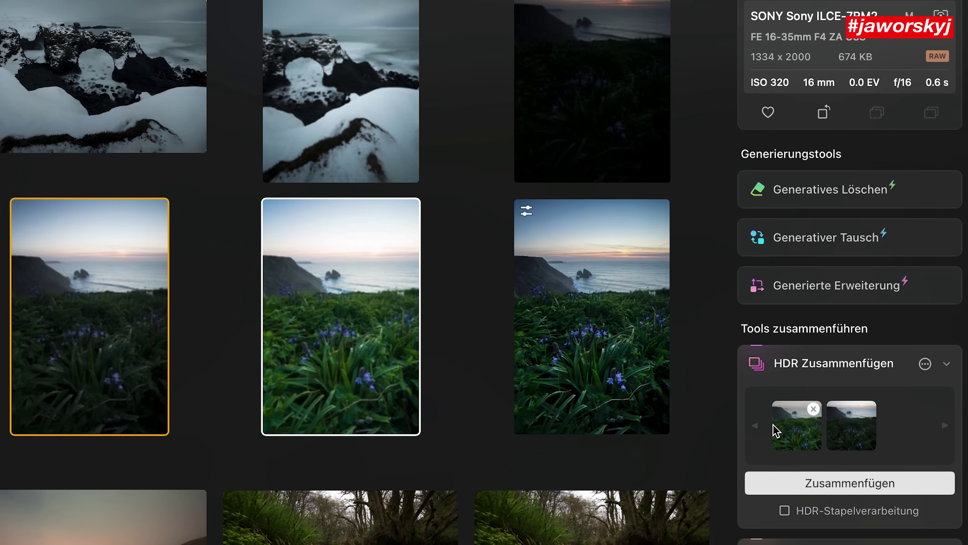
{"action": "left_click", "coordinate": [785, 484]}
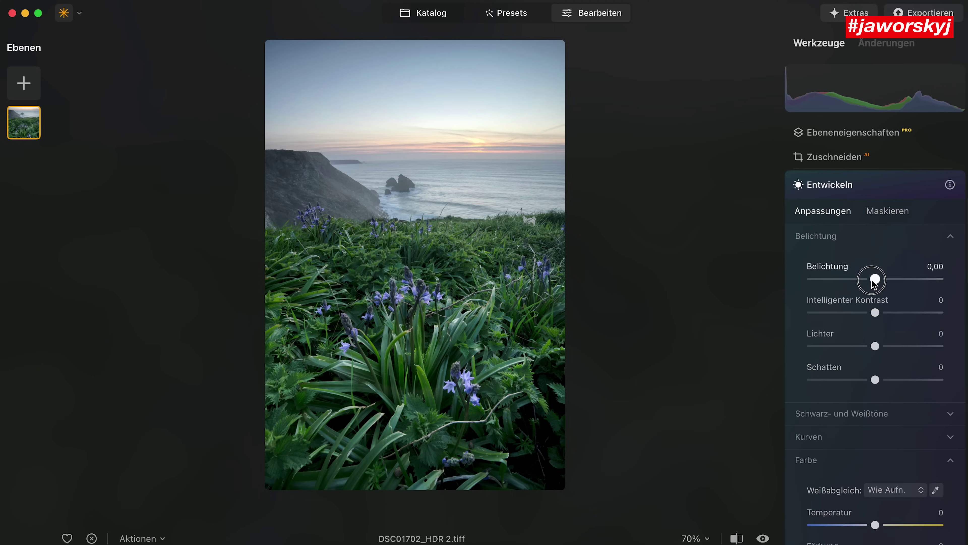
{"action": "left_click_drag", "start_coordinate": [875, 284], "coordinate": [871, 292]}
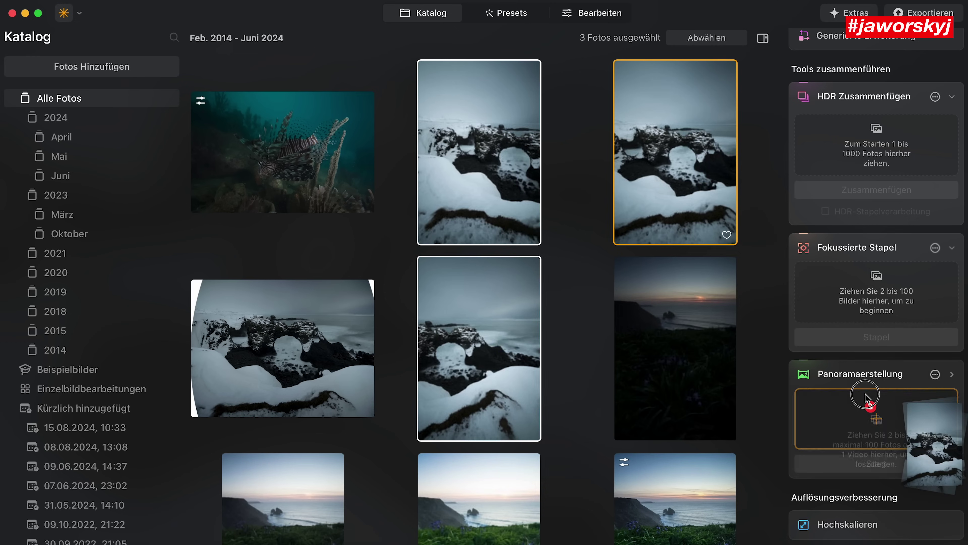
- Stitch the three rock-arch photos using the third projection and set Intelligenter Kontrast to 24
{"action": "left_click_drag", "start_coordinate": [677, 110], "coordinate": [835, 418]}
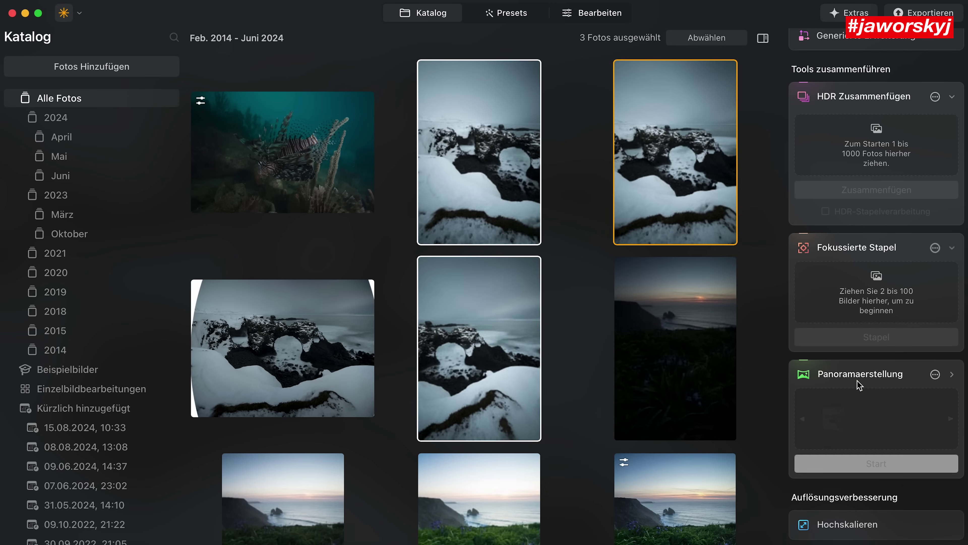
{"action": "mouse_move", "coordinate": [918, 418]}
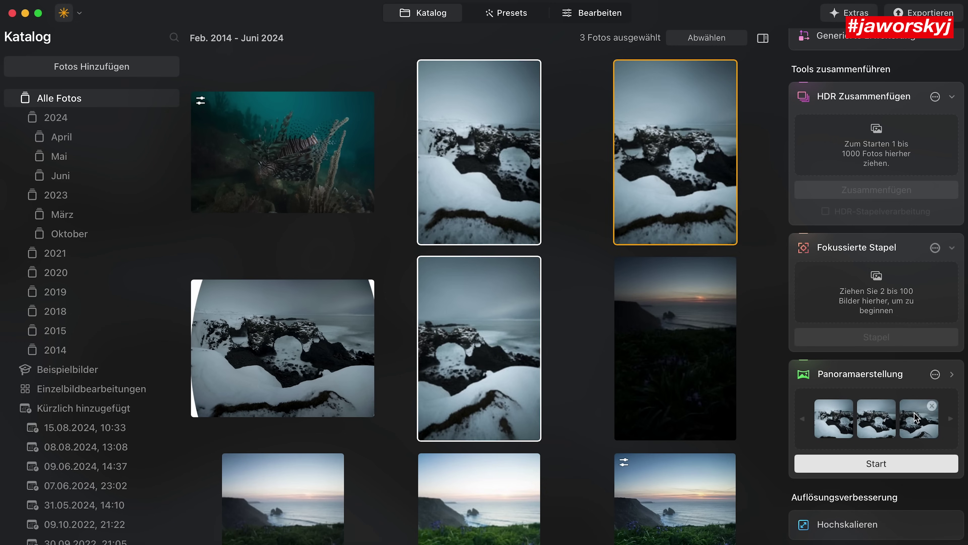
{"action": "left_click", "coordinate": [936, 375]}
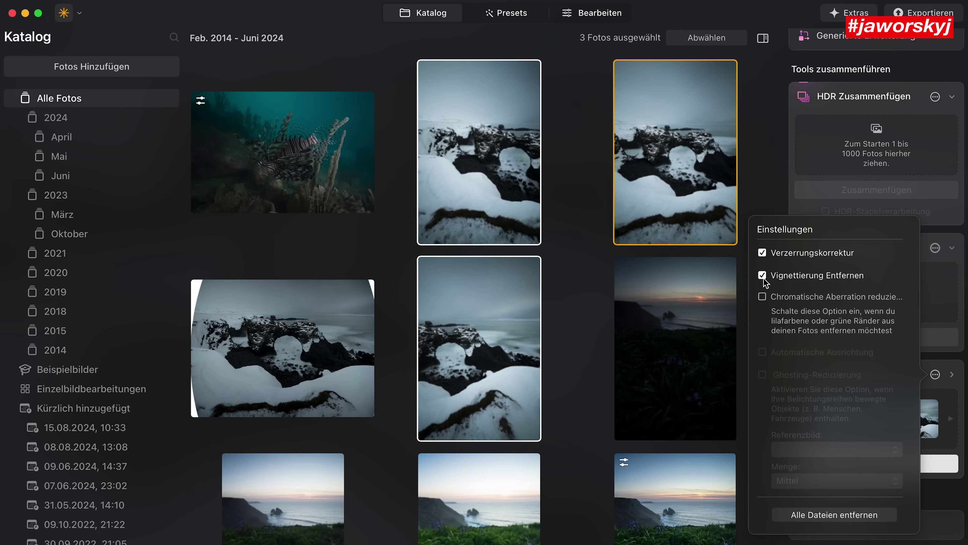
{"action": "left_click", "coordinate": [901, 462]}
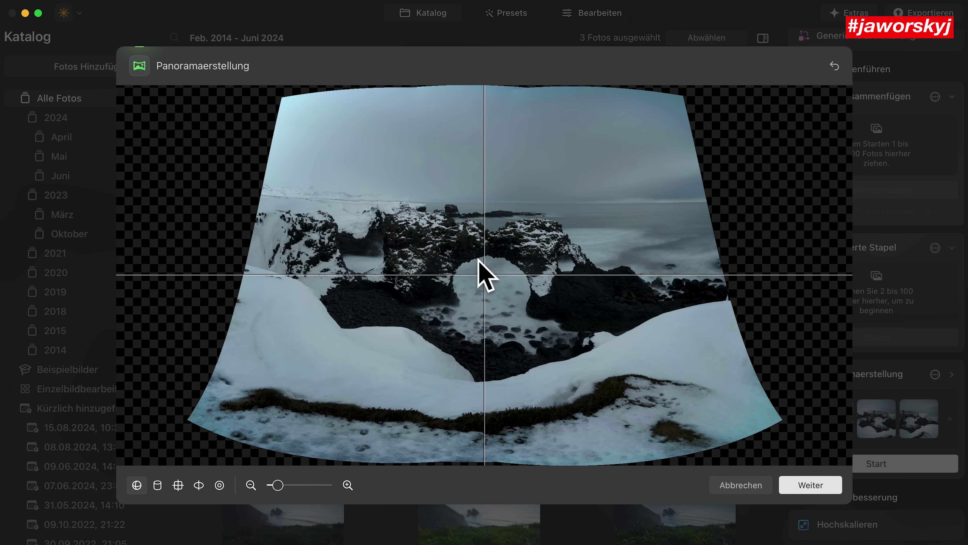
{"action": "left_click", "coordinate": [176, 486]}
{"action": "left_click_drag", "start_coordinate": [875, 312], "coordinate": [891, 312]}
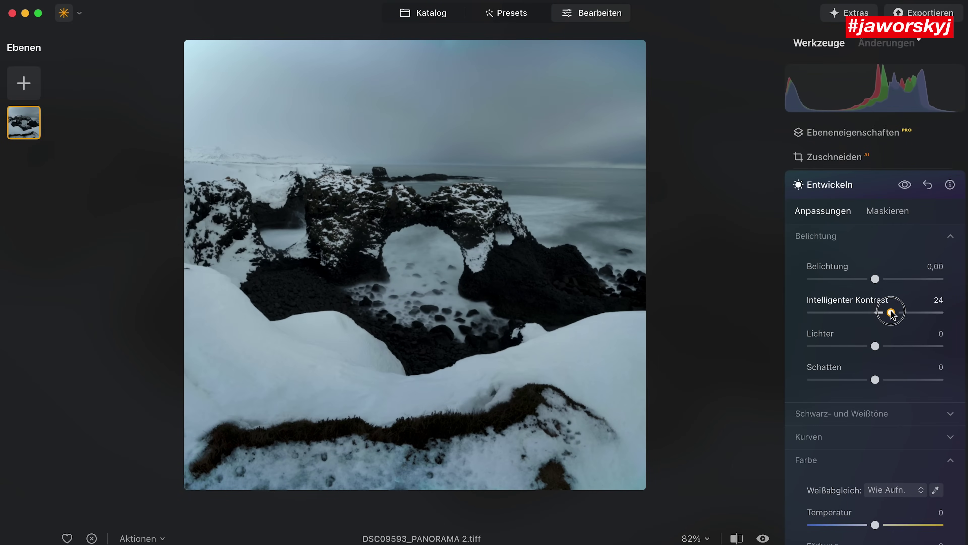
{"action": "left_click_drag", "start_coordinate": [876, 278], "coordinate": [879, 280]}
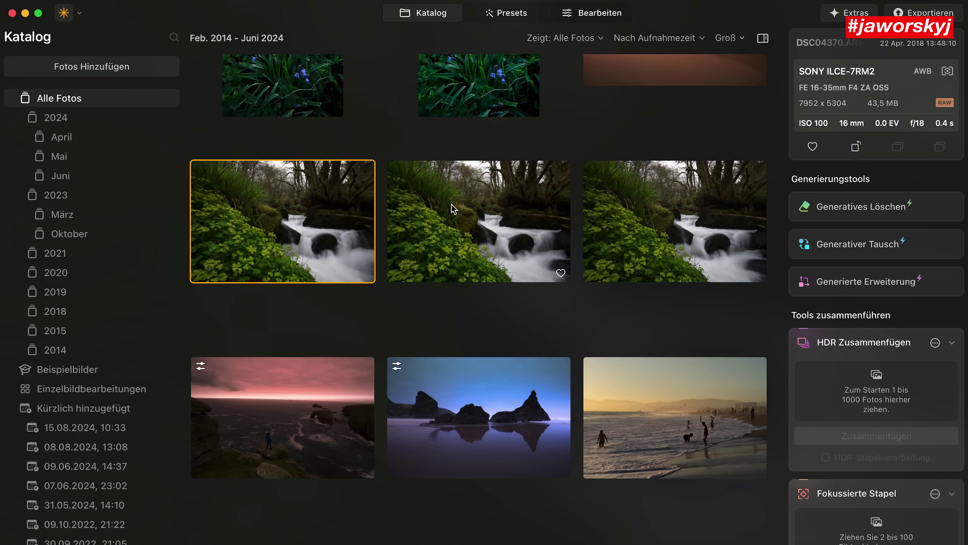
- Zoom into the waterfall photo and compare sharpness from tree canopy to foreground plants
{"action": "double_click", "coordinate": [327, 216]}
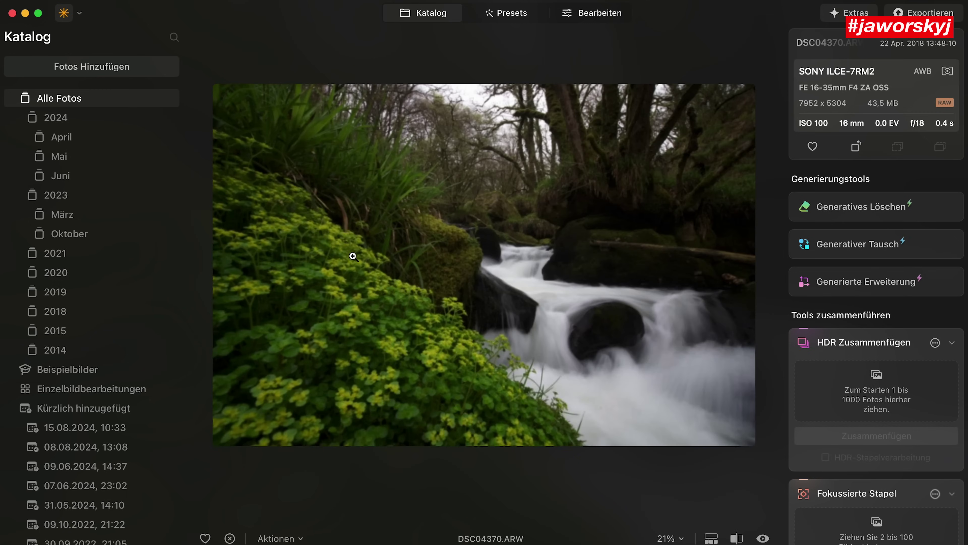
{"action": "left_click", "coordinate": [523, 167]}
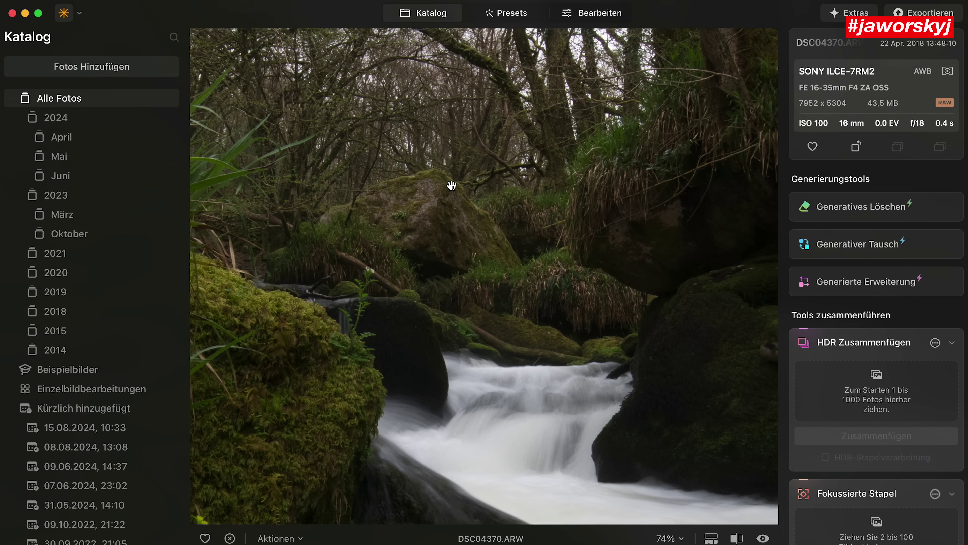
{"action": "scroll", "coordinate": [451, 186], "scroll_direction": "up", "scroll_amount": 3}
{"action": "left_click_drag", "start_coordinate": [452, 185], "coordinate": [434, 303]}
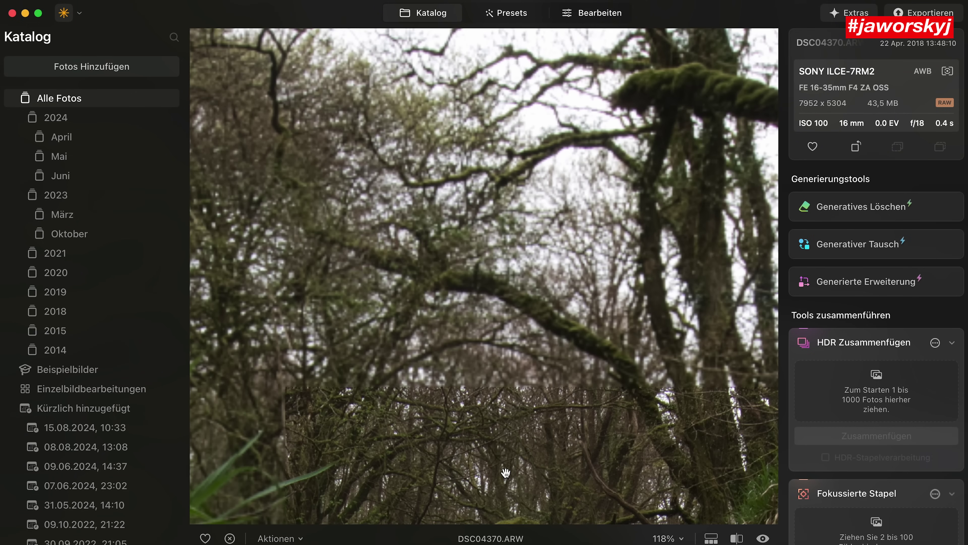
{"action": "scroll", "coordinate": [355, 336], "scroll_direction": "down", "scroll_amount": 10}
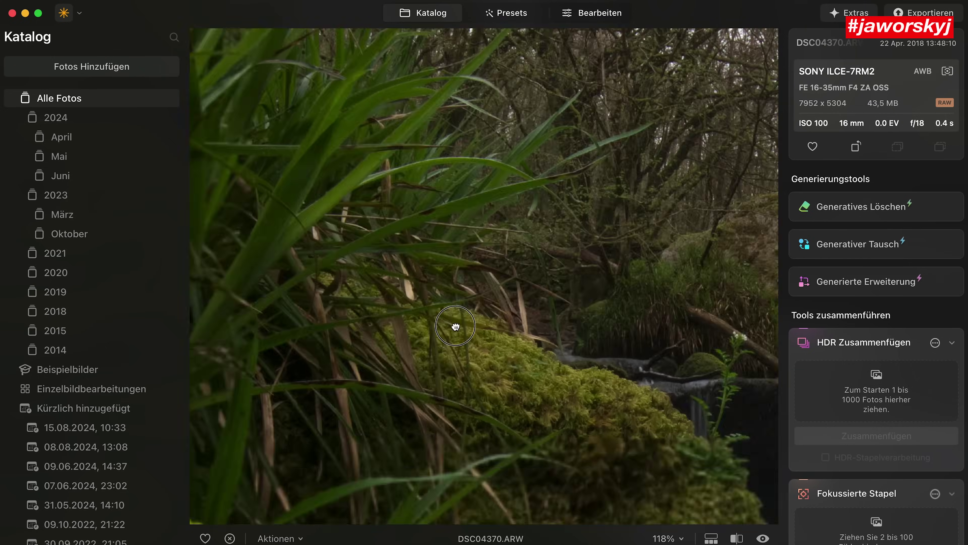
{"action": "scroll", "coordinate": [454, 325], "scroll_direction": "down", "scroll_amount": 10}
{"action": "left_click_drag", "start_coordinate": [551, 313], "coordinate": [333, 269]}
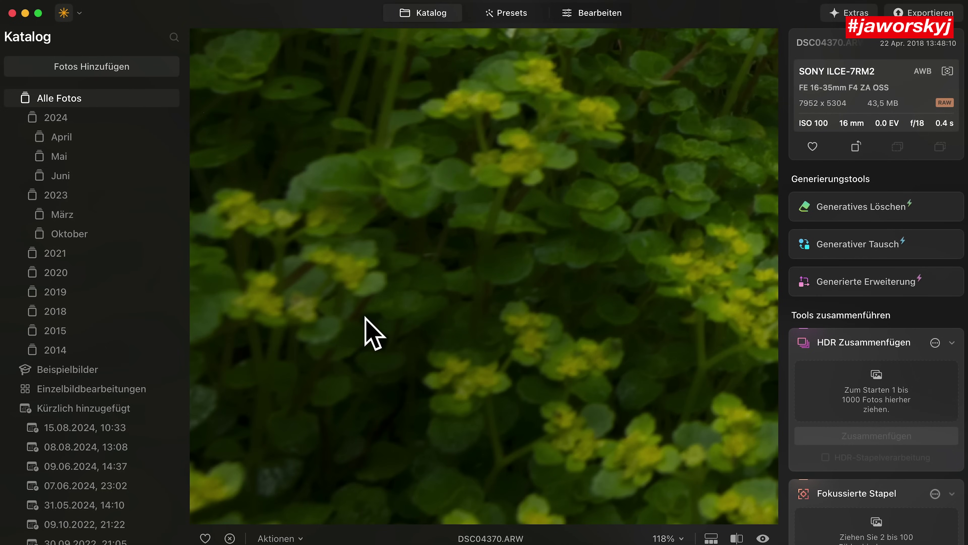
{"action": "left_click_drag", "start_coordinate": [354, 345], "coordinate": [447, 114]}
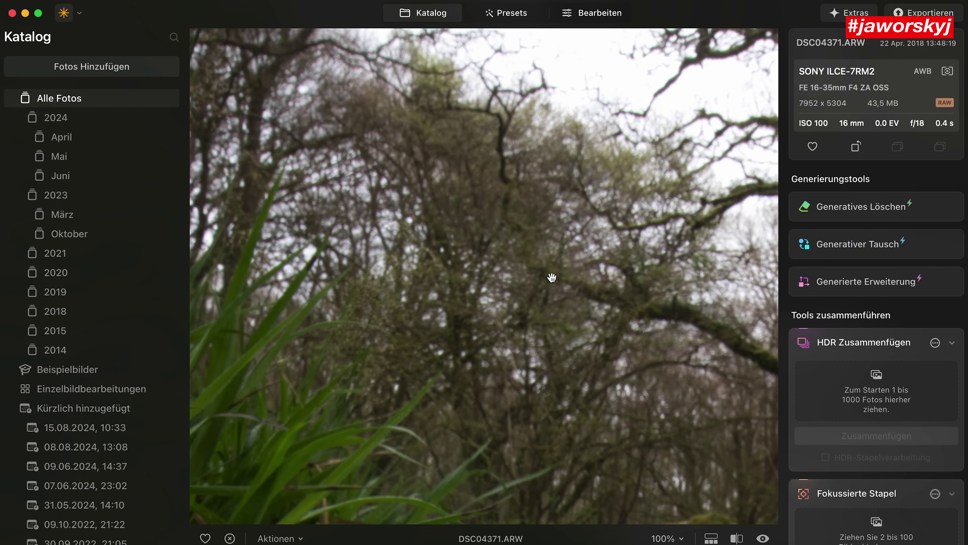
{"action": "mouse_move", "coordinate": [405, 342]}
{"action": "left_mouse_down"}
{"action": "mouse_move", "coordinate": [569, 86]}
{"action": "mouse_move", "coordinate": [556, 184]}
{"action": "mouse_move", "coordinate": [602, 206]}
{"action": "left_mouse_up"}
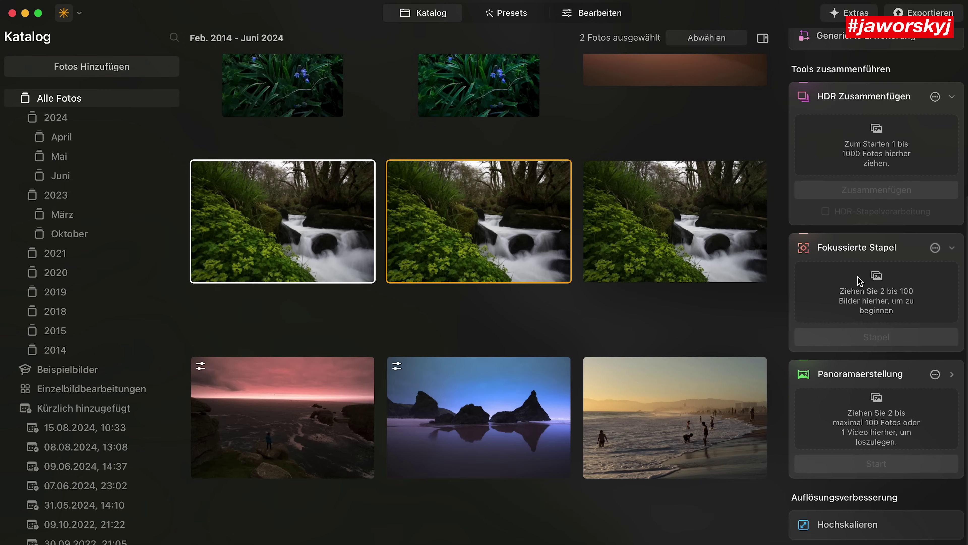
- Focus-stack both waterfall photos into DSC04370_stack.tiff and inspect its sharpness at 100%
{"action": "left_click_drag", "start_coordinate": [437, 197], "coordinate": [889, 297]}
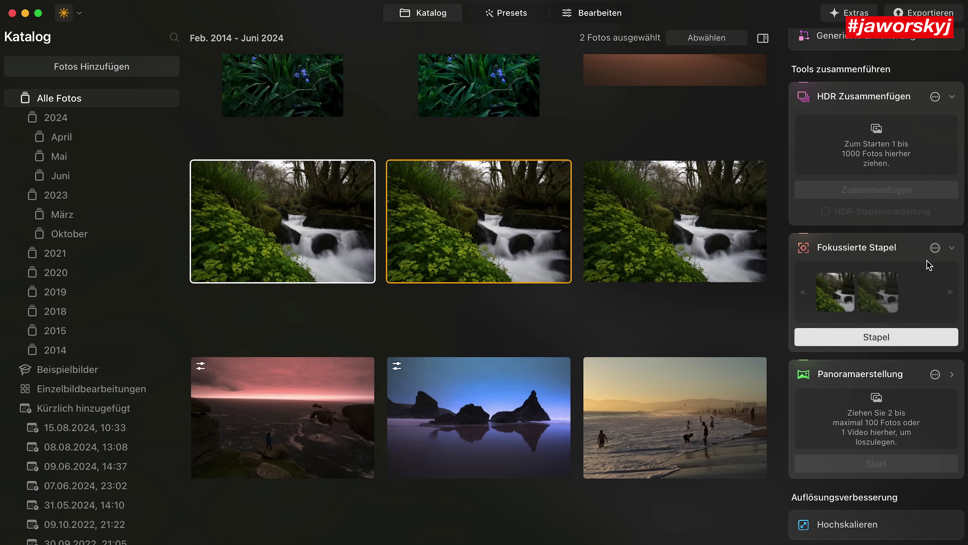
{"action": "left_click", "coordinate": [884, 340]}
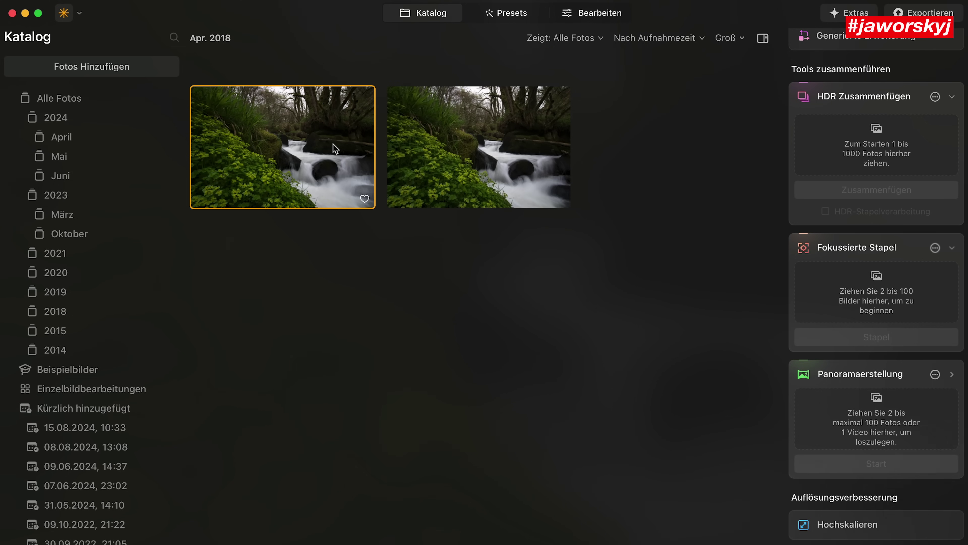
{"action": "left_click", "coordinate": [614, 14]}
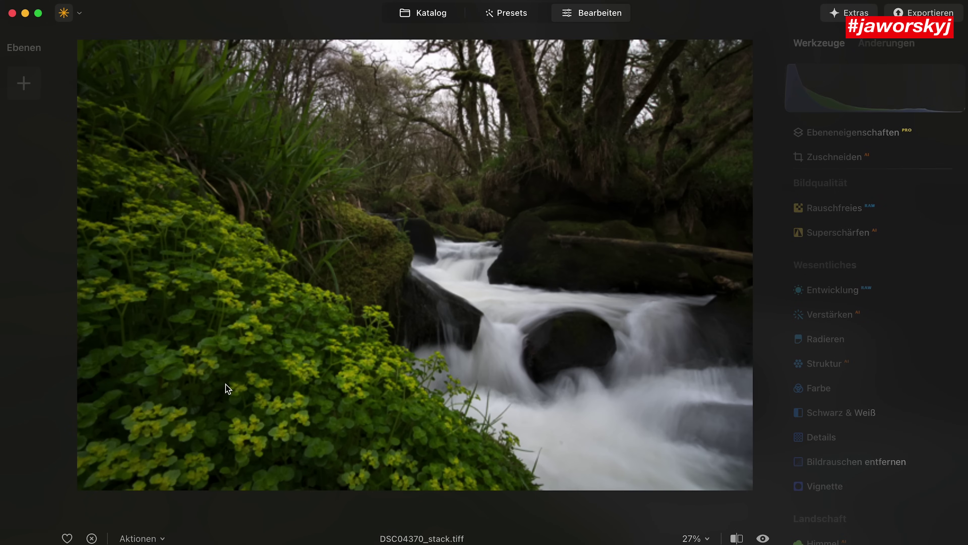
{"action": "left_click", "coordinate": [288, 407]}
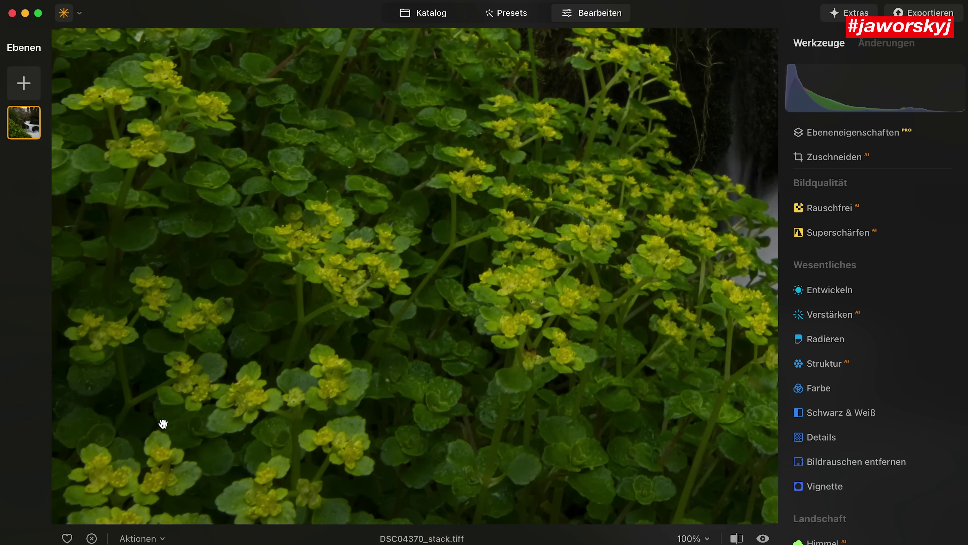
{"action": "mouse_move", "coordinate": [303, 368]}
{"action": "left_mouse_down"}
{"action": "mouse_move", "coordinate": [494, 261]}
{"action": "mouse_move", "coordinate": [400, 398]}
{"action": "mouse_move", "coordinate": [399, 375]}
{"action": "mouse_move", "coordinate": [402, 396]}
{"action": "left_mouse_up"}
{"action": "left_click_drag", "start_coordinate": [412, 115], "coordinate": [434, 287]}
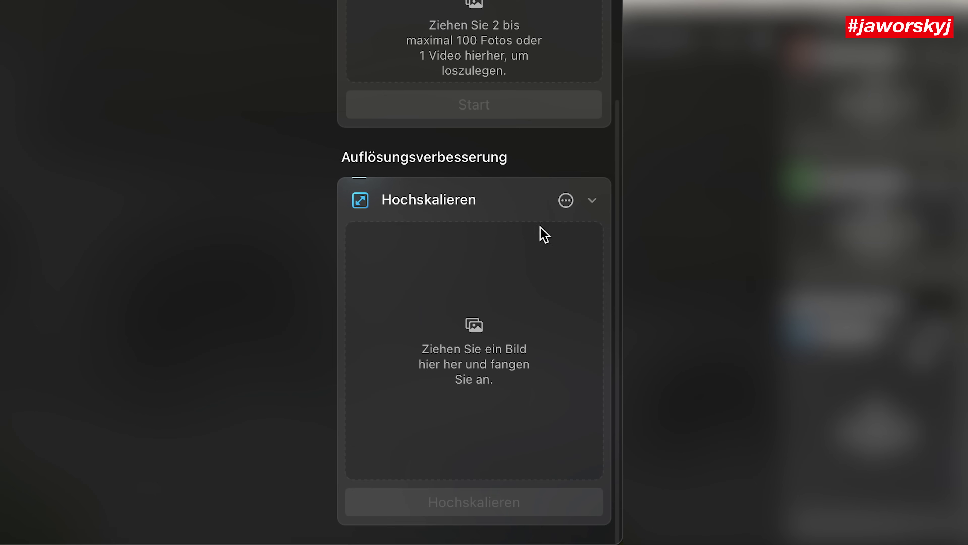
- Raise the portrait's Gesicht aufhellen to 46, then scroll down toward the pricing offers
{"action": "left_click", "coordinate": [566, 200]}
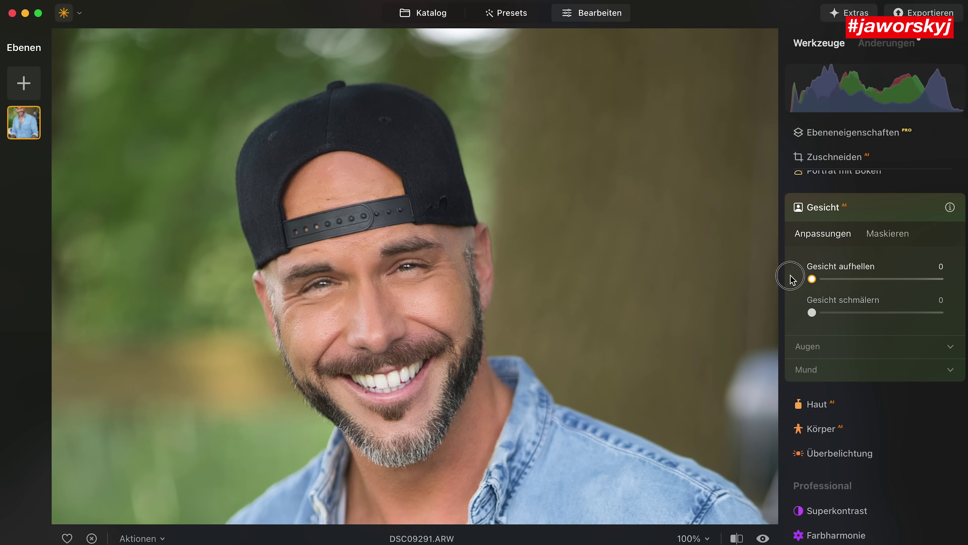
{"action": "mouse_move", "coordinate": [813, 278]}
{"action": "left_mouse_down"}
{"action": "mouse_move", "coordinate": [940, 279]}
{"action": "mouse_move", "coordinate": [776, 282]}
{"action": "mouse_move", "coordinate": [895, 282]}
{"action": "left_mouse_up"}
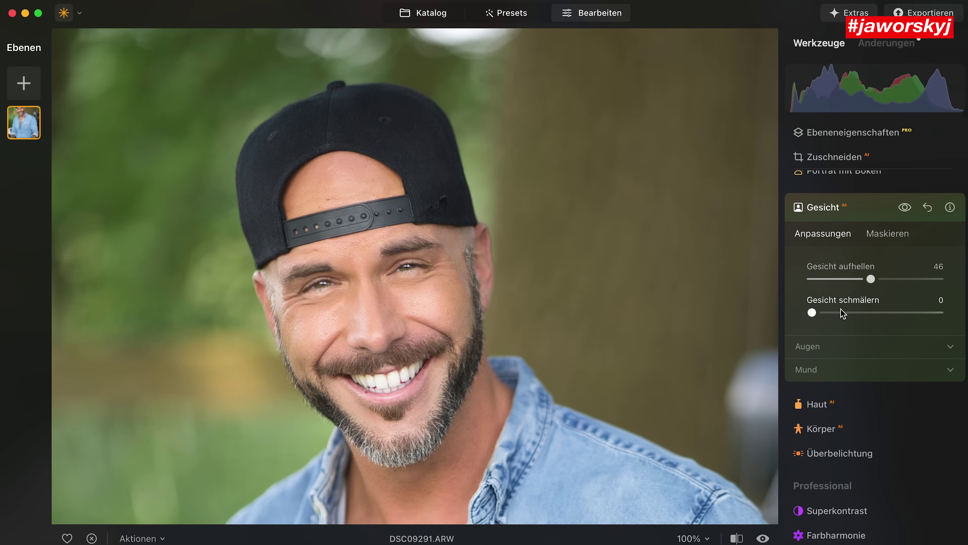
{"action": "scroll", "coordinate": [871, 310], "scroll_direction": "down", "scroll_amount": 3}
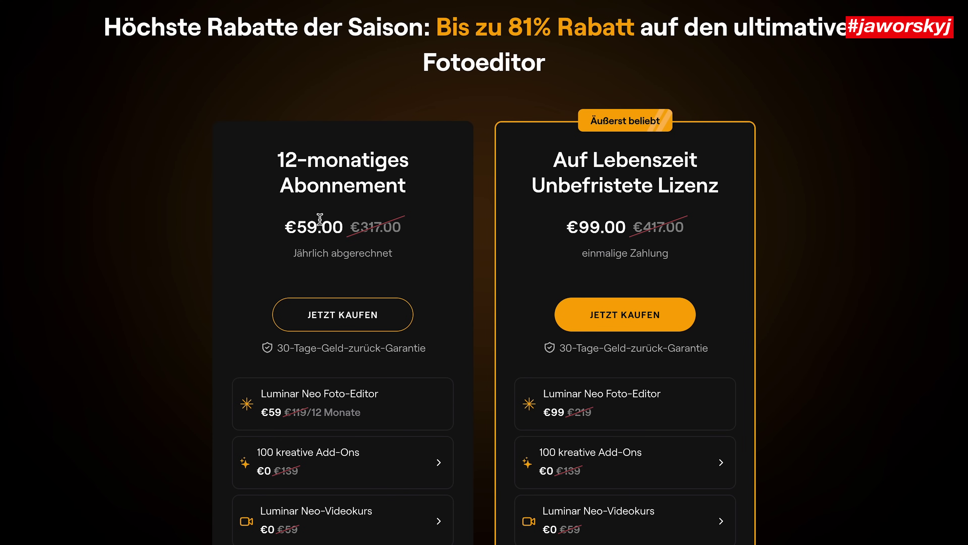
- Start checkout for the 99,00 € lifetime licence and reveal the discount code field
{"action": "left_click", "coordinate": [627, 354]}
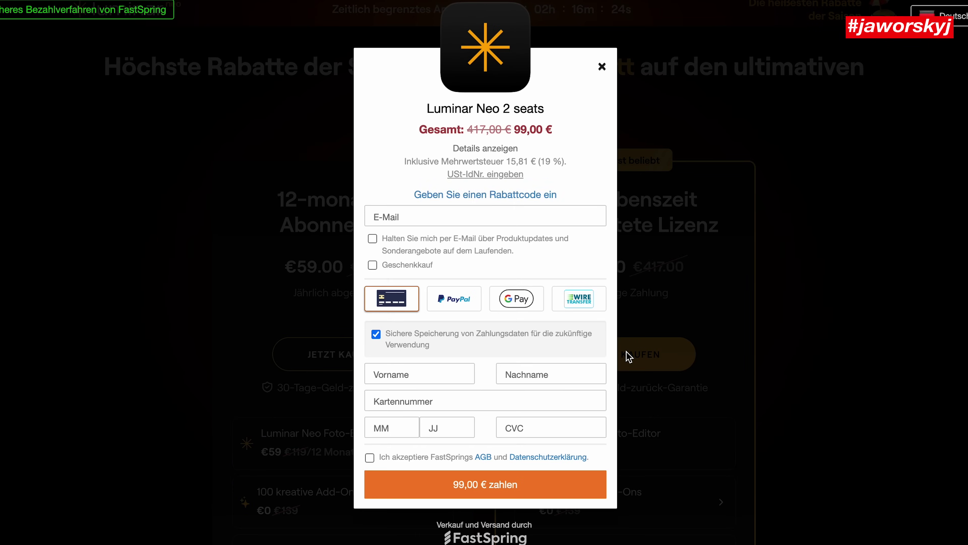
{"action": "left_click", "coordinate": [464, 194]}
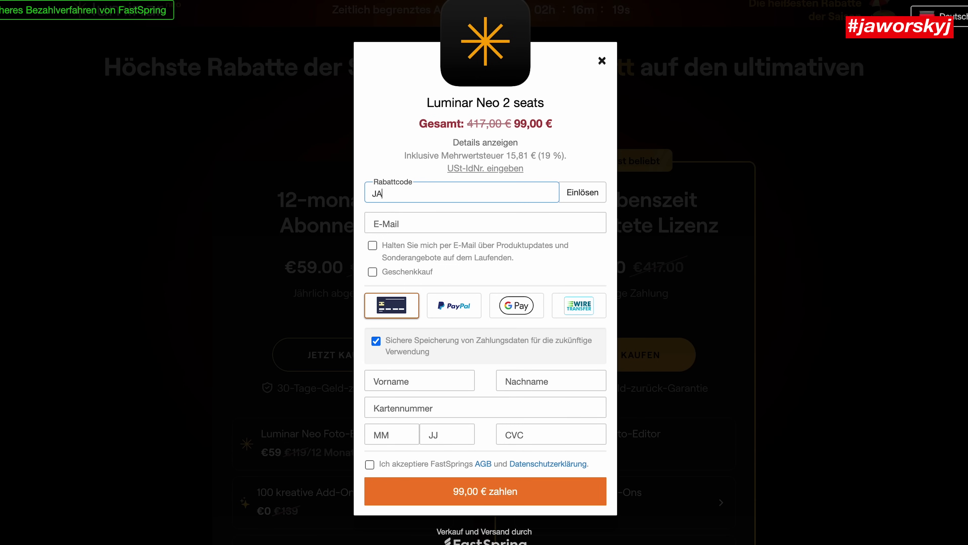